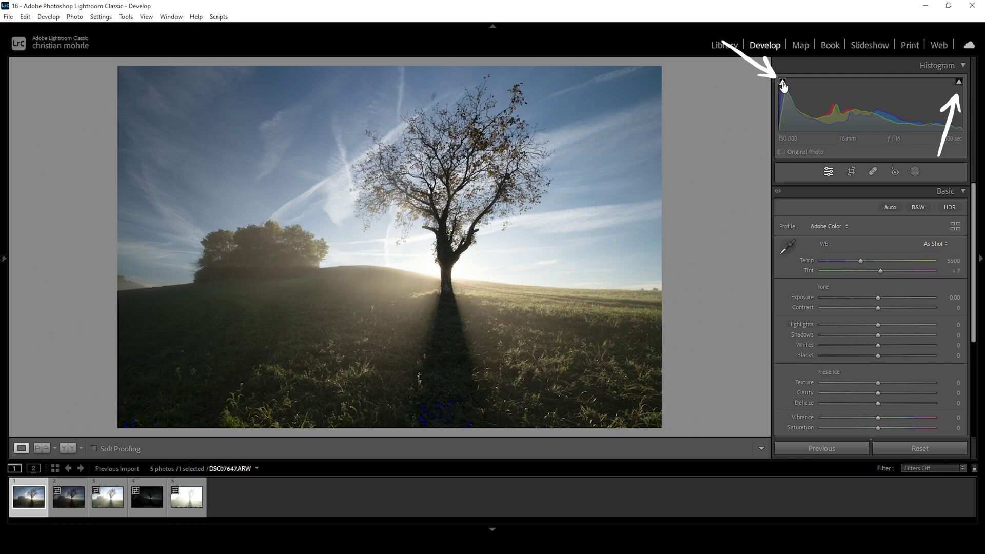
# - Try recovering the first exposure's tonal range with Highlights −100, Shadows +76 and Blacks +67, inspecting the sun area, and reset the edits
pyautogui.moveTo(783, 87)
pyautogui.moveTo(960, 88)
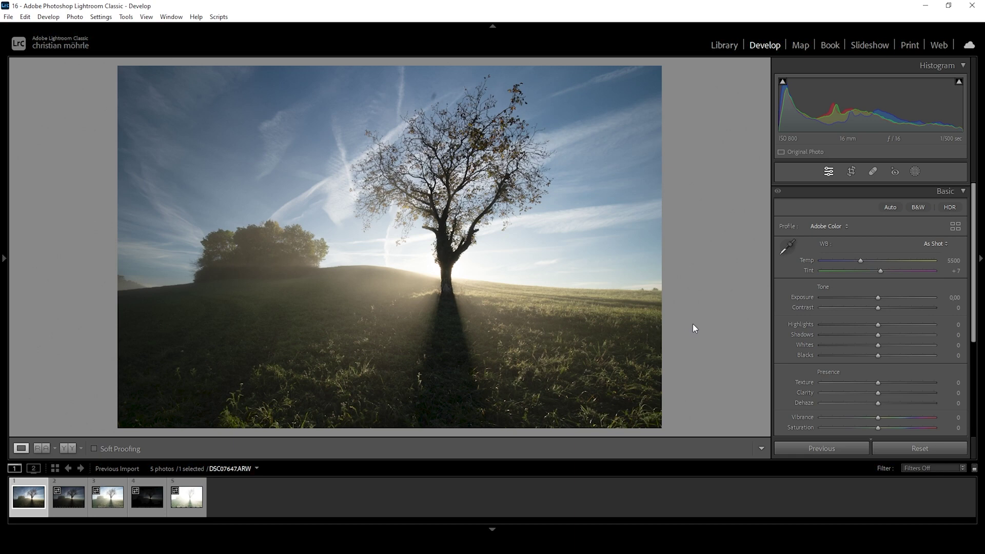
pyautogui.moveTo(878, 324); pyautogui.dragTo(796, 324)
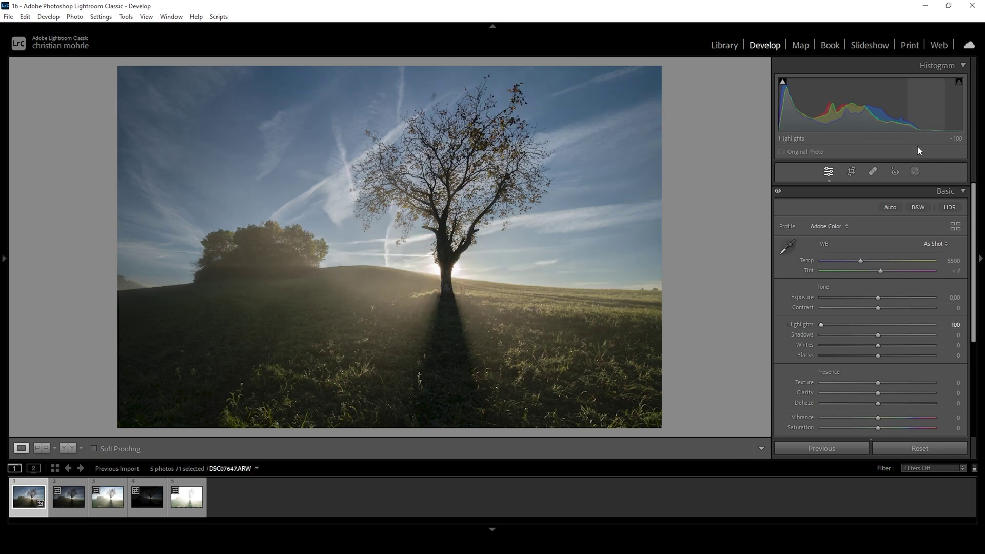
pyautogui.click(433, 268)
pyautogui.moveTo(433, 269); pyautogui.dragTo(551, 260)
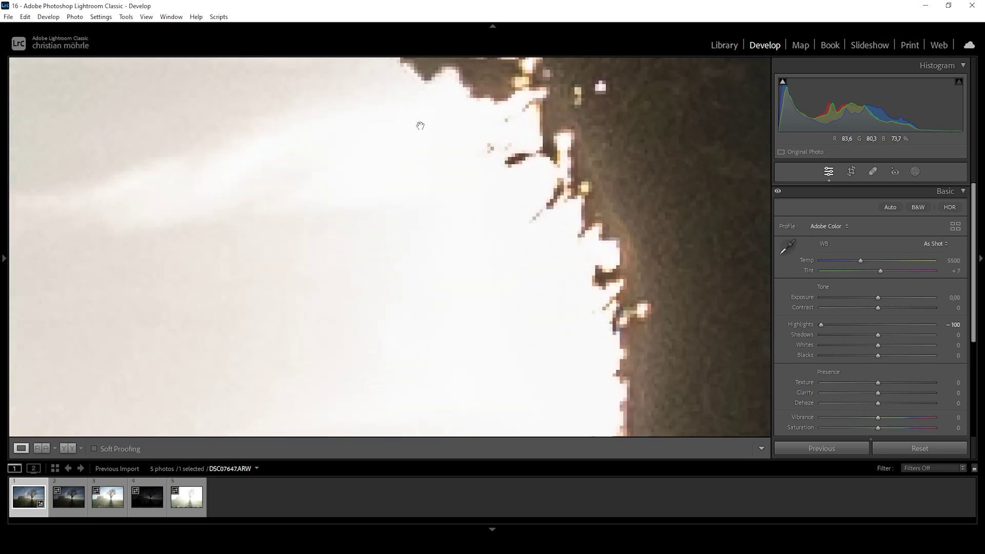
pyautogui.click(499, 218)
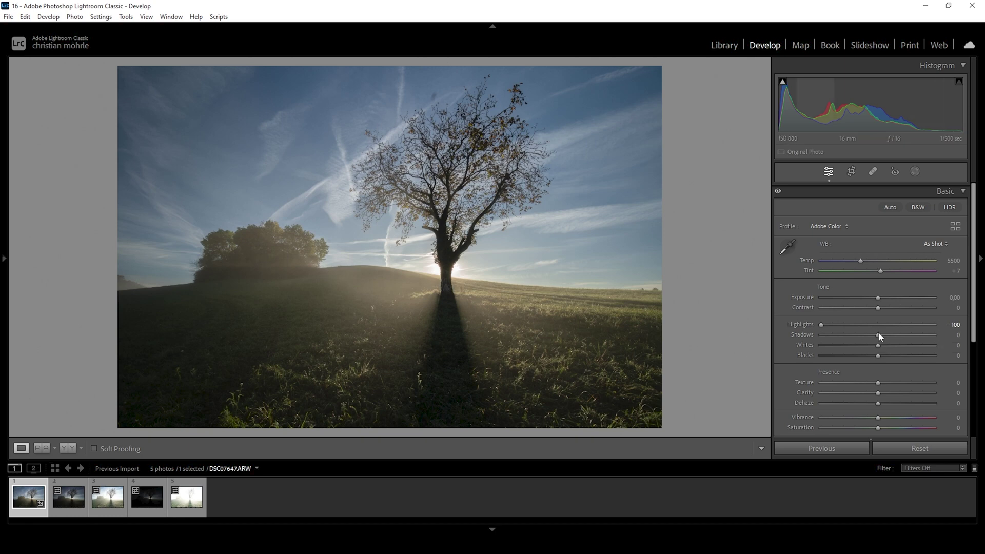
pyautogui.moveTo(878, 334); pyautogui.dragTo(917, 356)
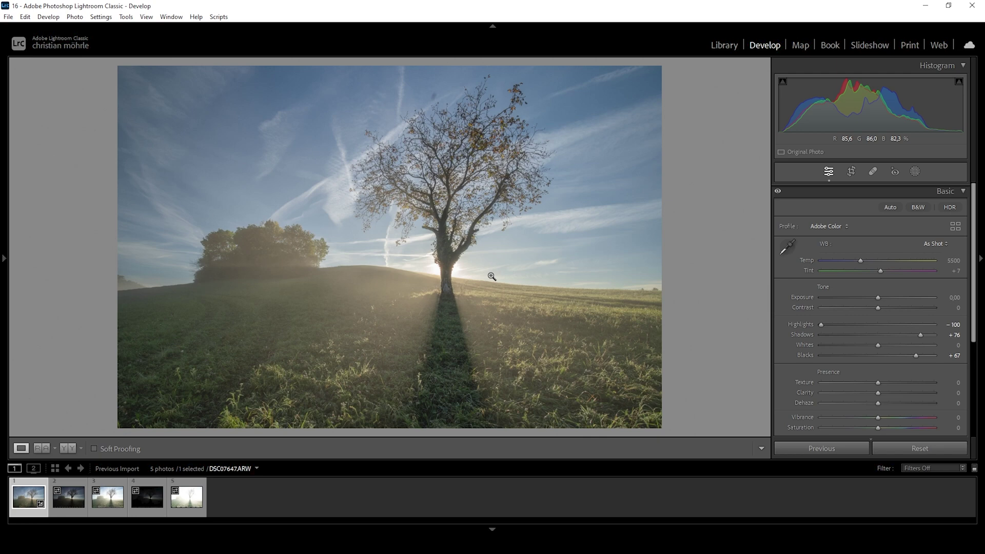
pyautogui.click(937, 449)
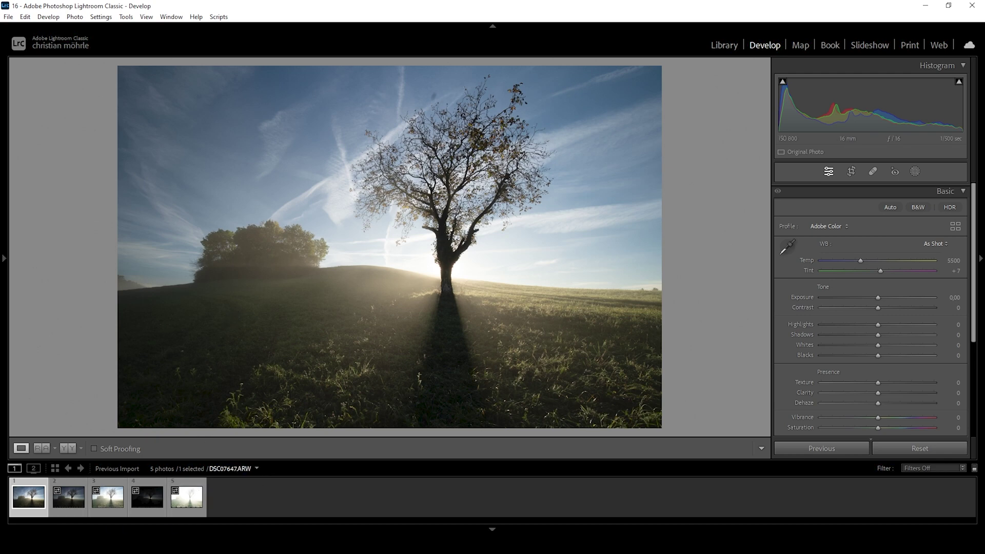
# - Compare the other four bracketed exposures, examining the bright sky and trunk detail up close in the darkest and brightest shots
pyautogui.click(69, 506)
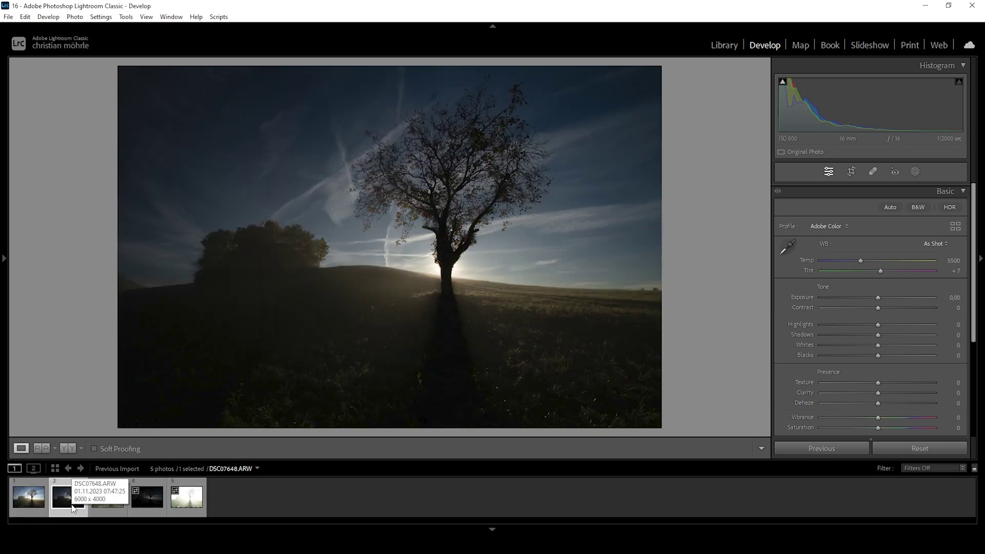
pyautogui.click(152, 509)
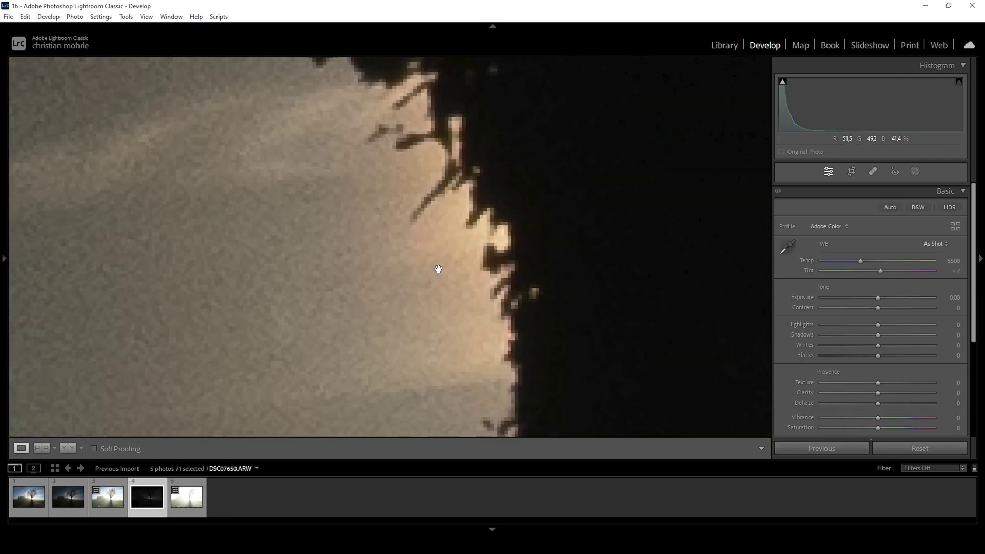
pyautogui.click(436, 269)
pyautogui.click(437, 217)
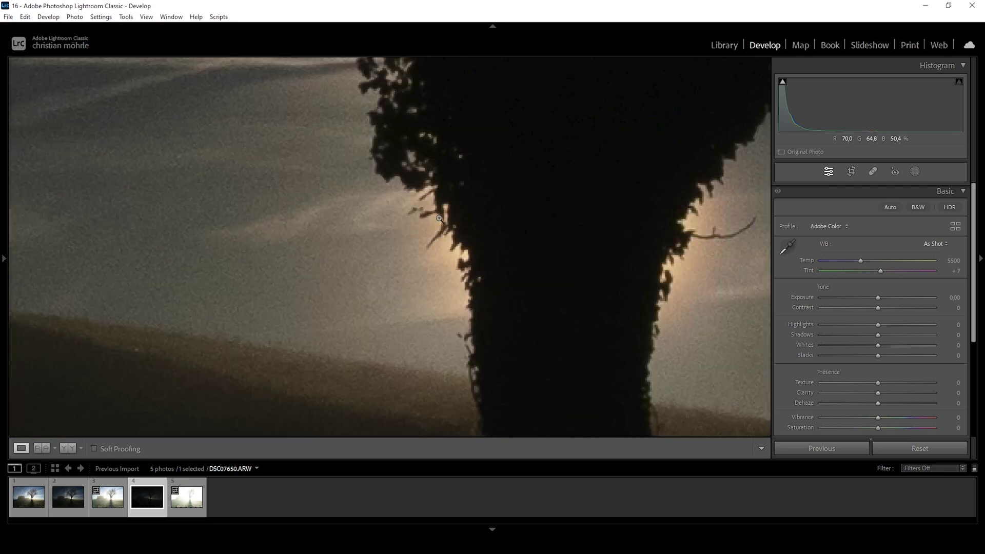
pyautogui.click(439, 218)
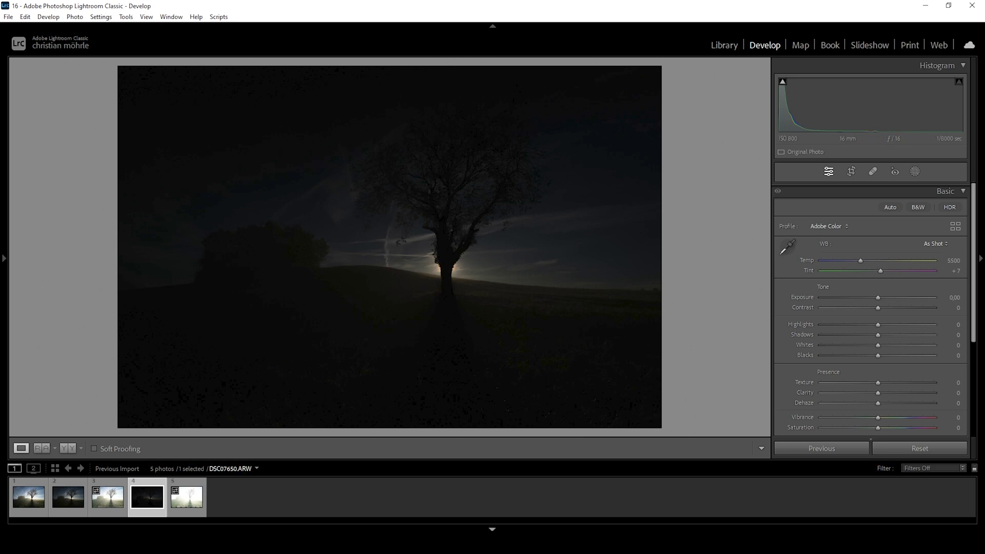
pyautogui.click(103, 504)
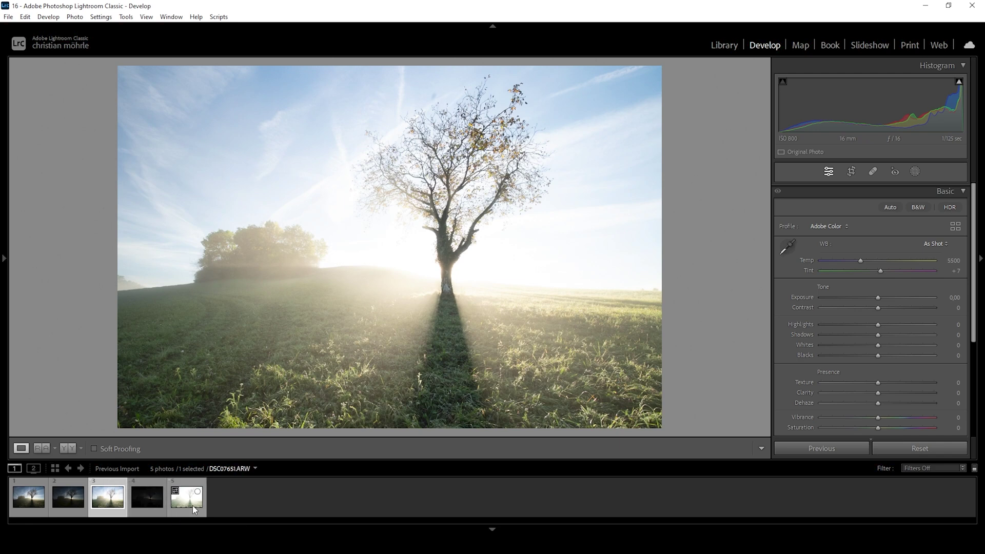
pyautogui.click(190, 508)
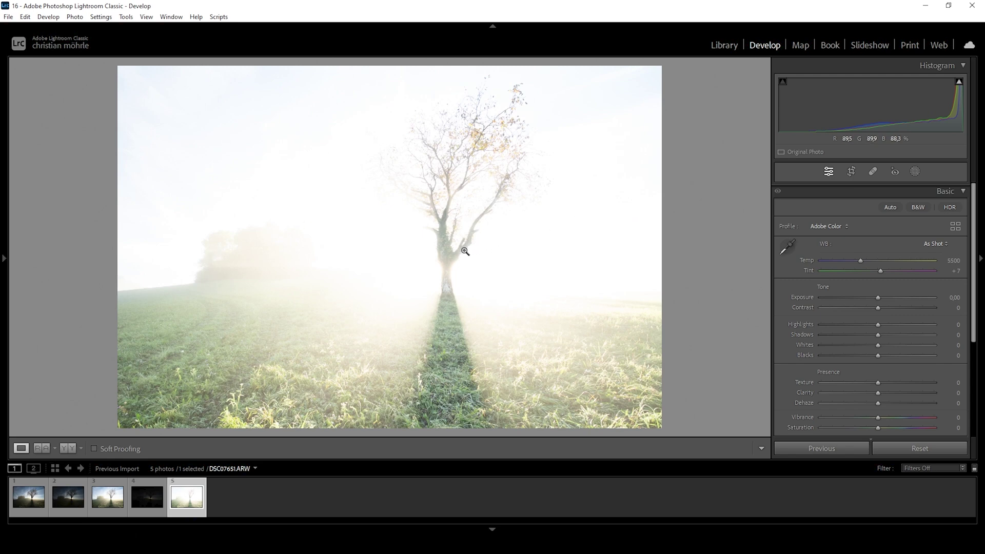
pyautogui.moveTo(460, 248); pyautogui.dragTo(411, 236)
pyautogui.moveTo(368, 266); pyautogui.dragTo(528, 169)
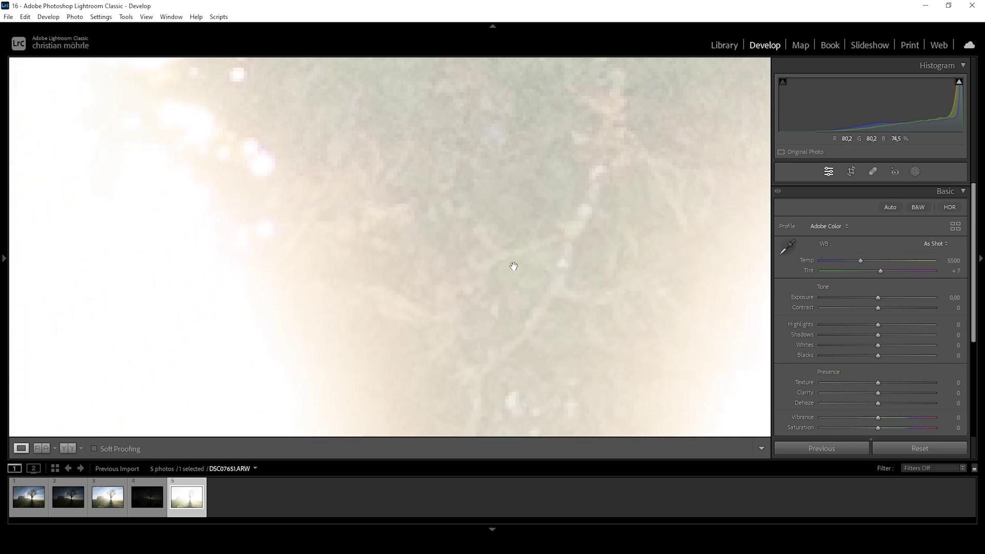
pyautogui.moveTo(513, 266); pyautogui.dragTo(514, 266)
# - Merge all five bracketed exposures into one HDR photo with Auto Align on and the deghost amount at None
pyautogui.click(40, 497)
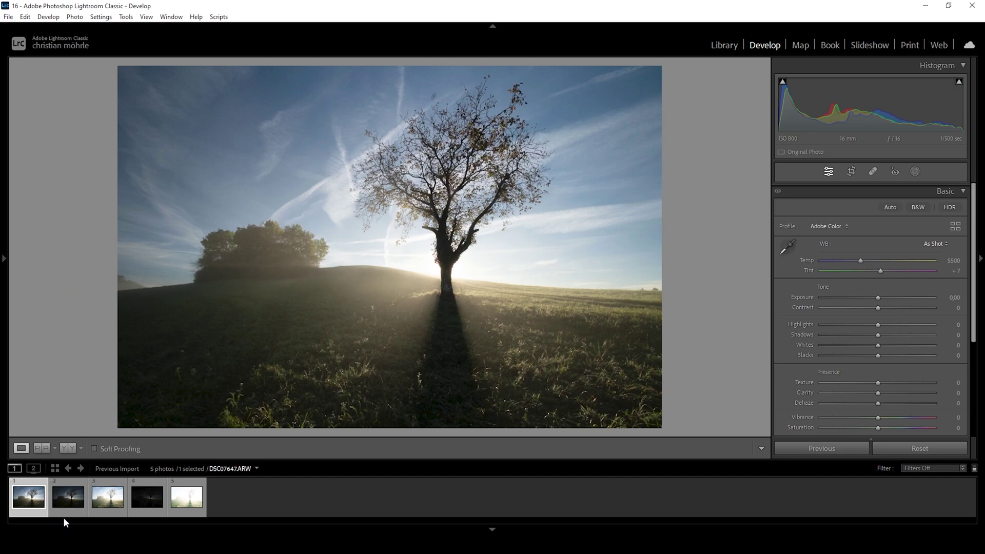
pyautogui.keyDown('shift'); pyautogui.click(191, 514); pyautogui.keyUp('shift')
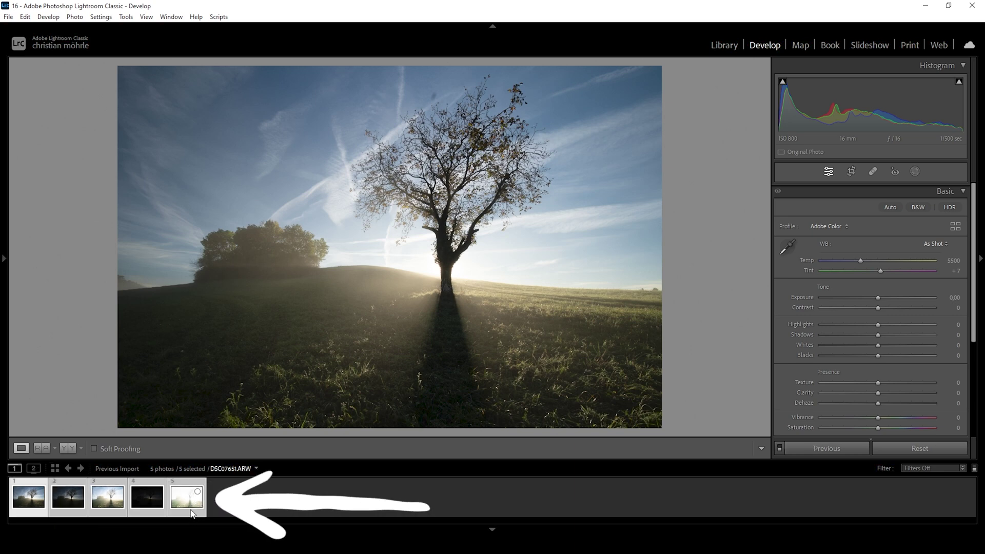
pyautogui.rightClick(183, 502)
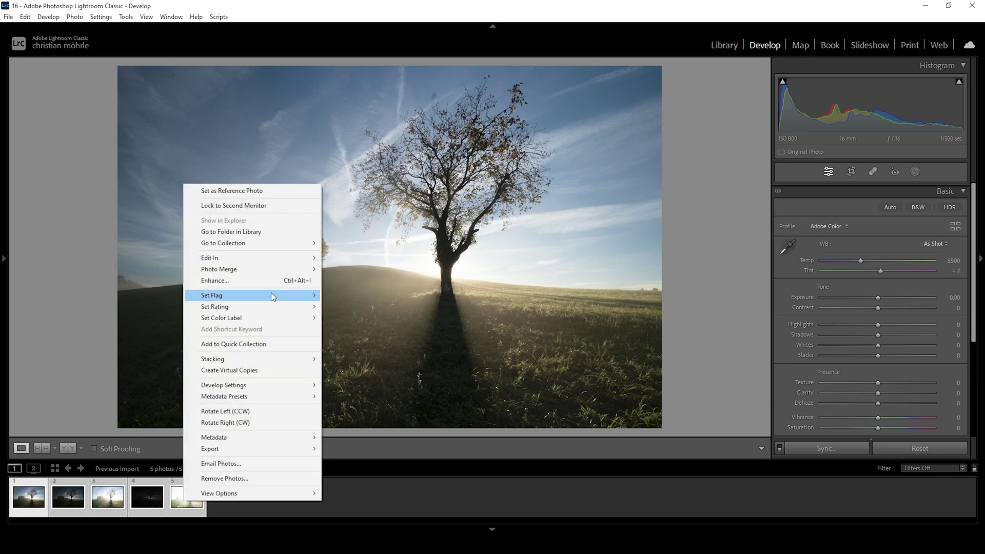
pyautogui.moveTo(266, 271)
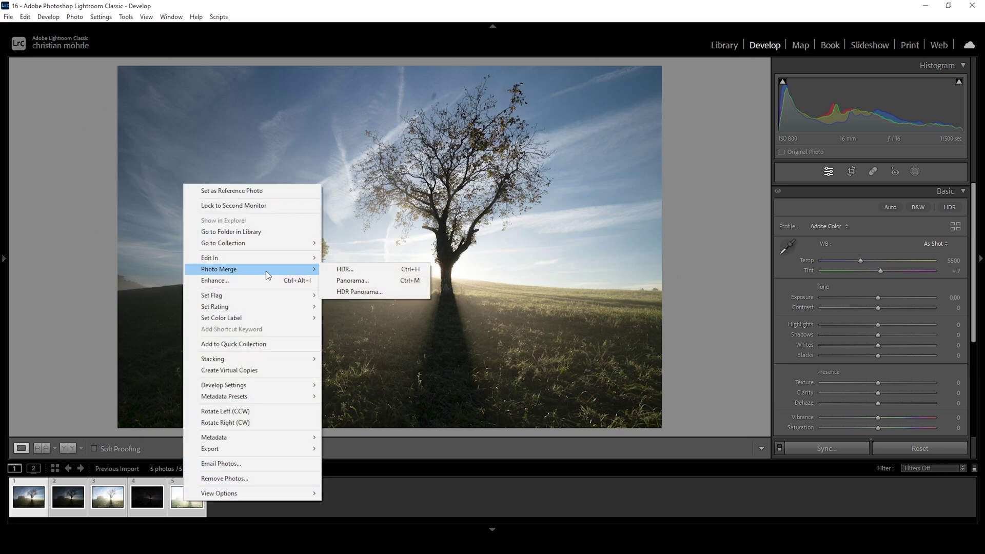
pyautogui.click(345, 270)
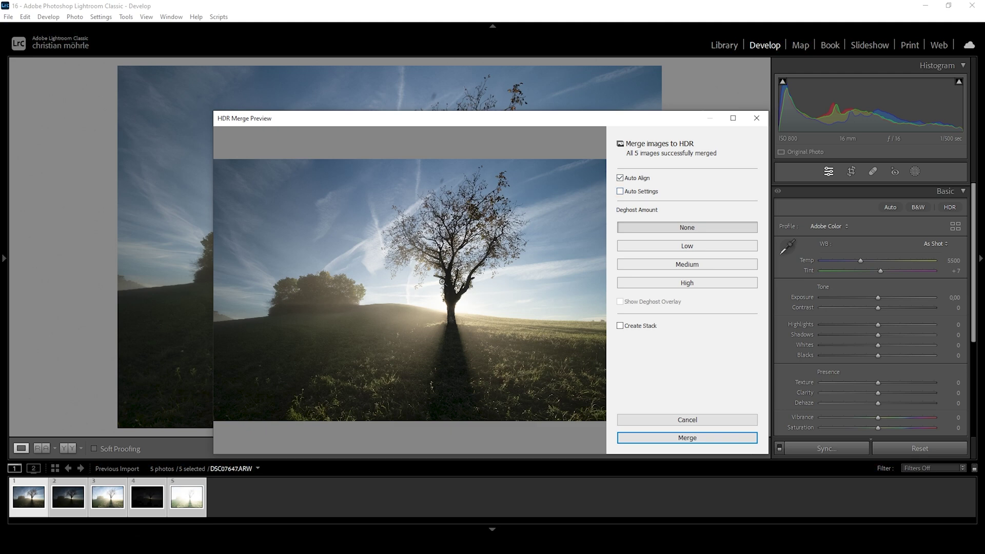
pyautogui.click(650, 441)
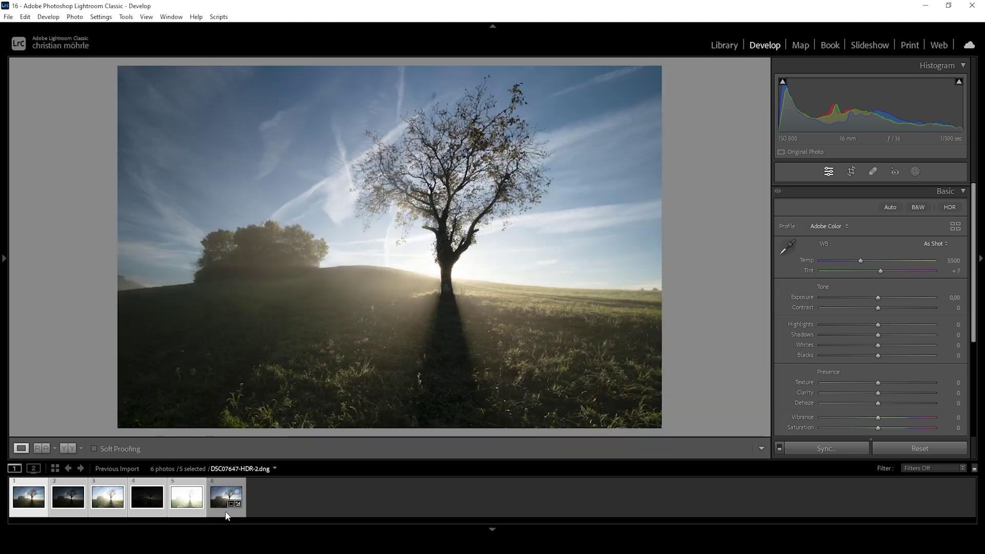
# - Select the merged HDR photo DSC07647-HDR-2.dng and set its profile to Adobe Standard
pyautogui.click(234, 513)
pyautogui.click(234, 513)
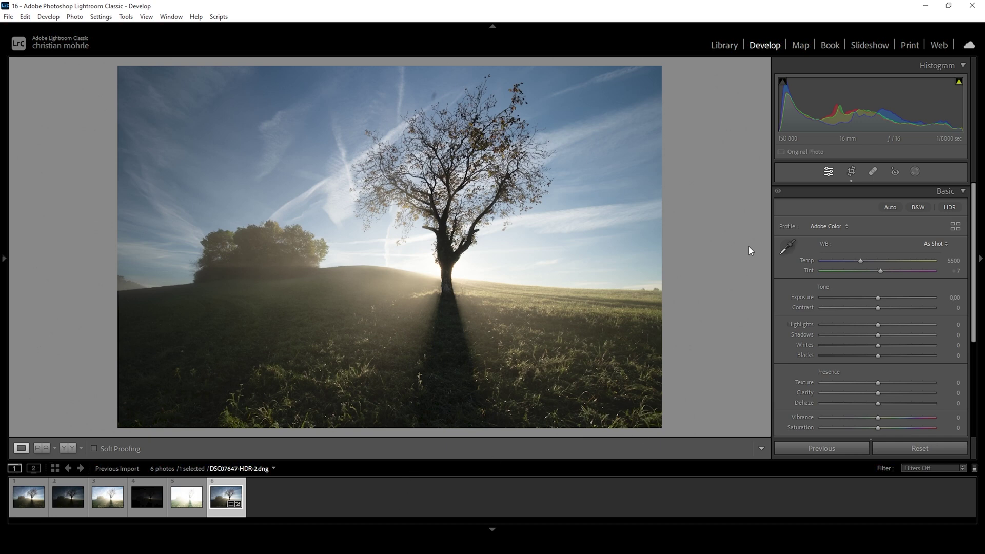
pyautogui.click(835, 229)
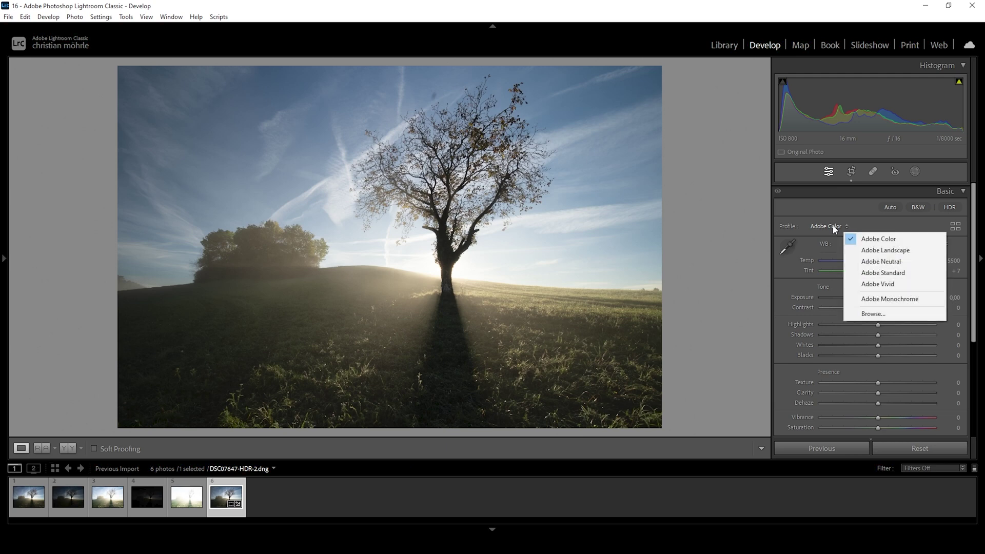
pyautogui.click(872, 272)
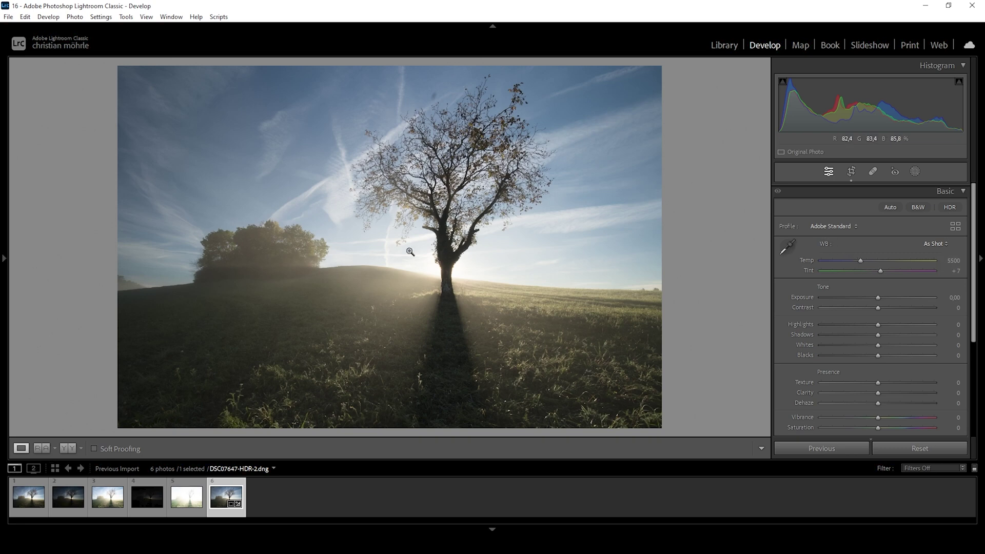
# - Warm the HDR photo to a white balance temperature of 6344 and raise the exposure to +0.50
pyautogui.moveTo(863, 264); pyautogui.dragTo(867, 265)
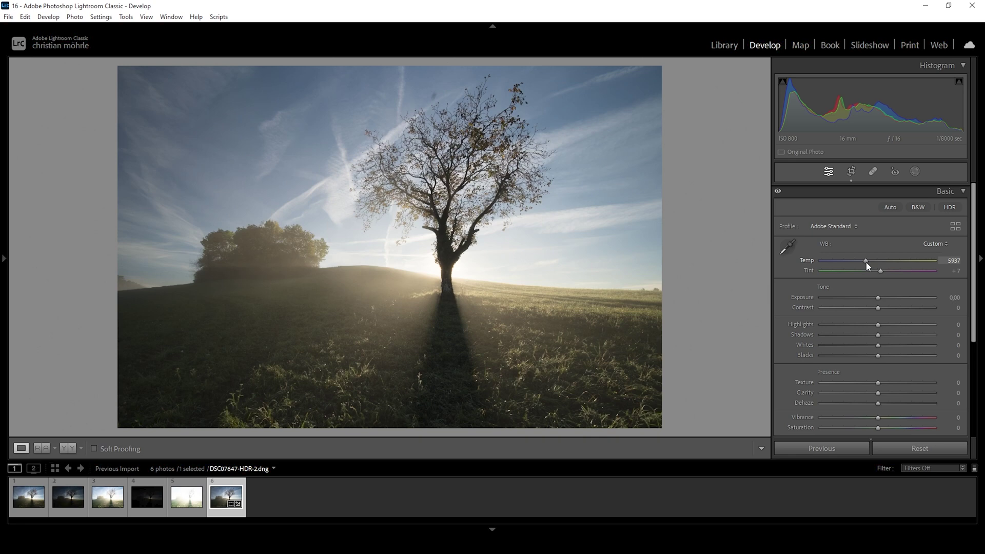
pyautogui.moveTo(868, 263); pyautogui.dragTo(870, 263)
pyautogui.click(959, 82)
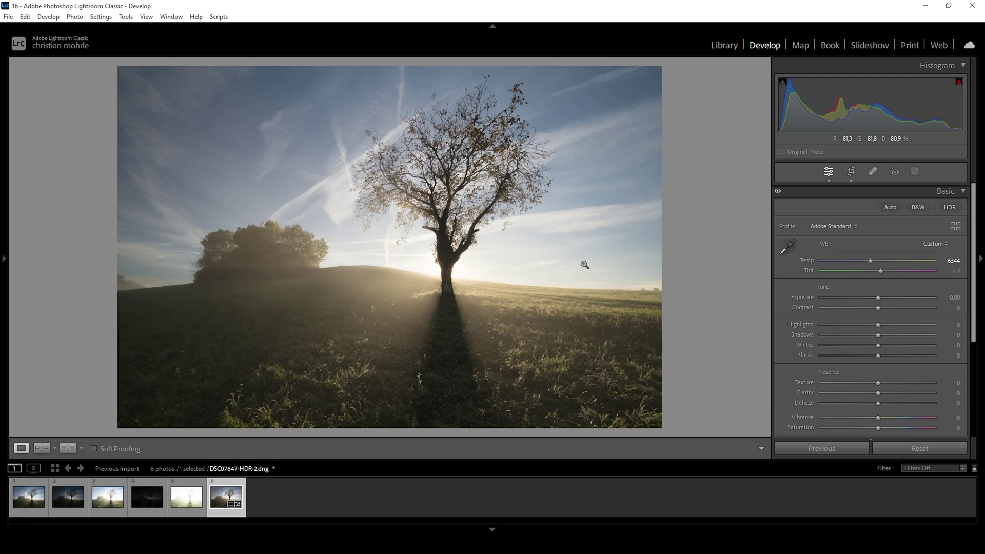
pyautogui.moveTo(879, 297); pyautogui.dragTo(883, 296)
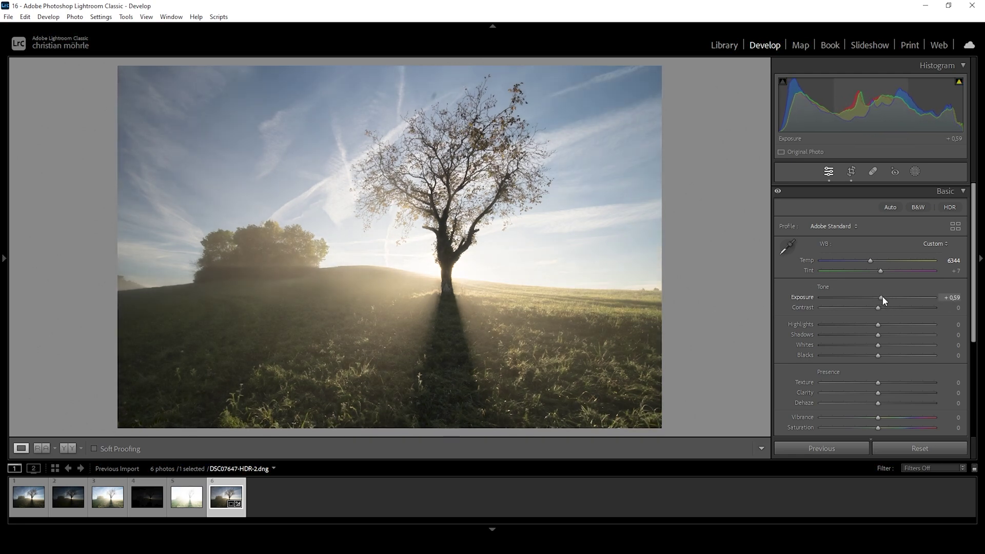
pyautogui.moveTo(882, 297); pyautogui.dragTo(881, 296)
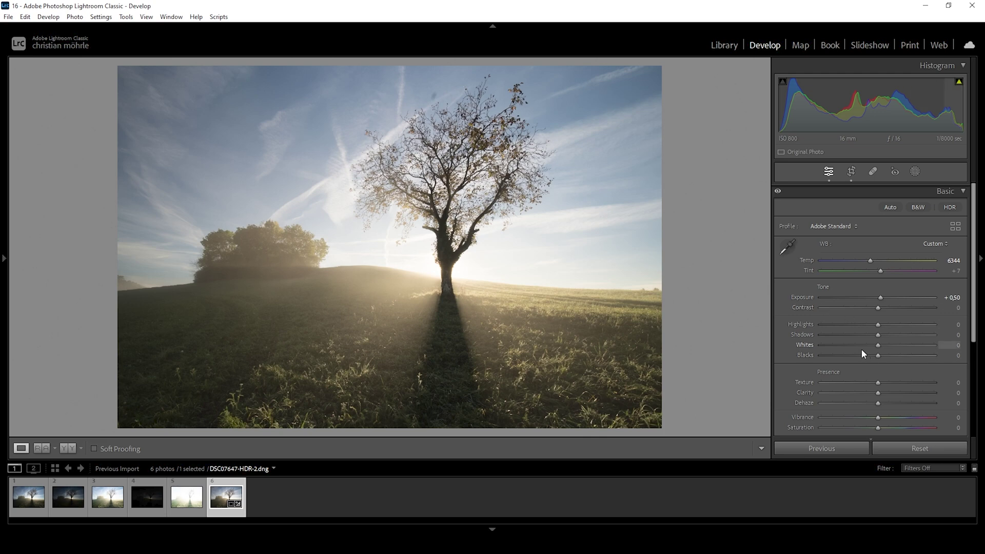
# - Set Highlights to −55, Shadows to +55 and Blacks to +20, and compare the photo side by side with its unedited version
pyautogui.moveTo(879, 326); pyautogui.dragTo(833, 323)
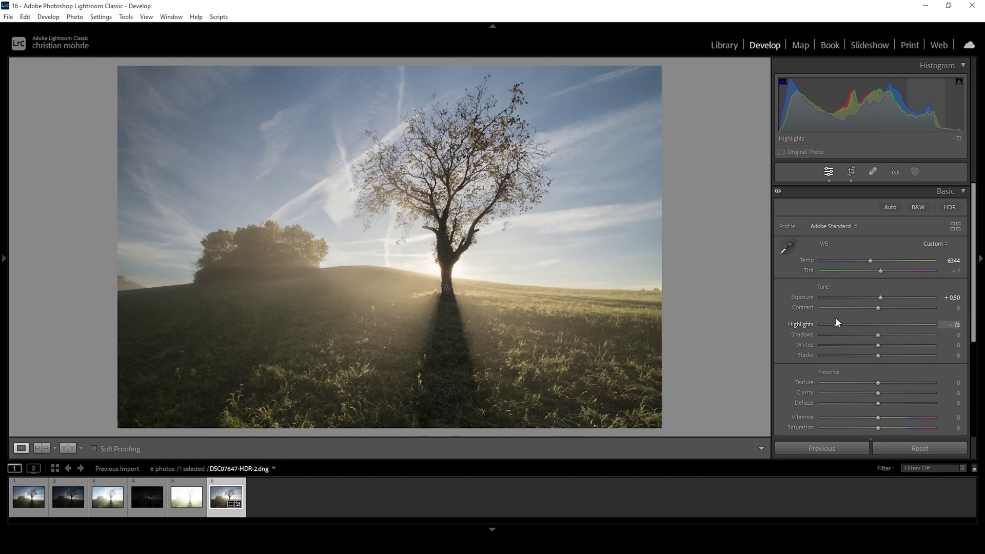
pyautogui.moveTo(834, 319); pyautogui.dragTo(811, 318)
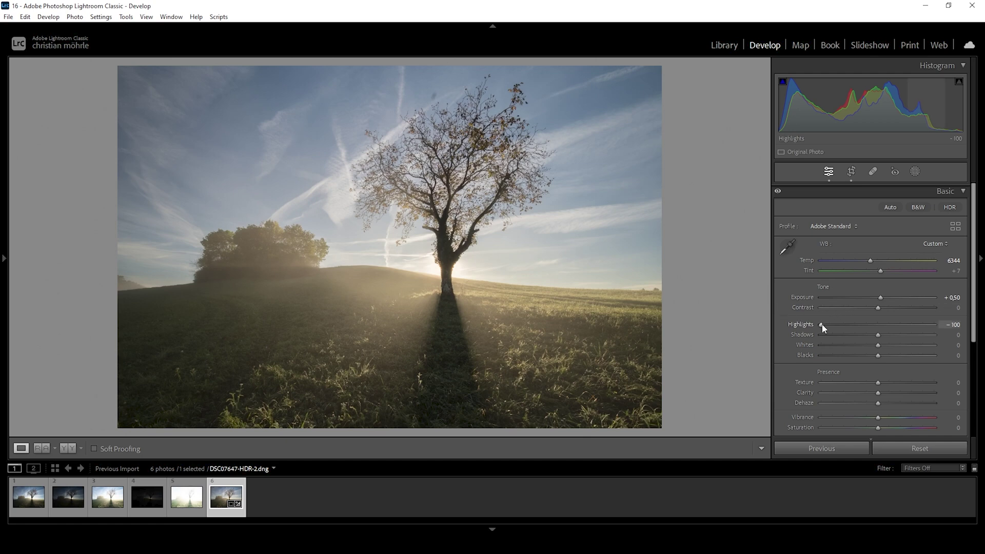
pyautogui.moveTo(822, 325); pyautogui.dragTo(848, 328)
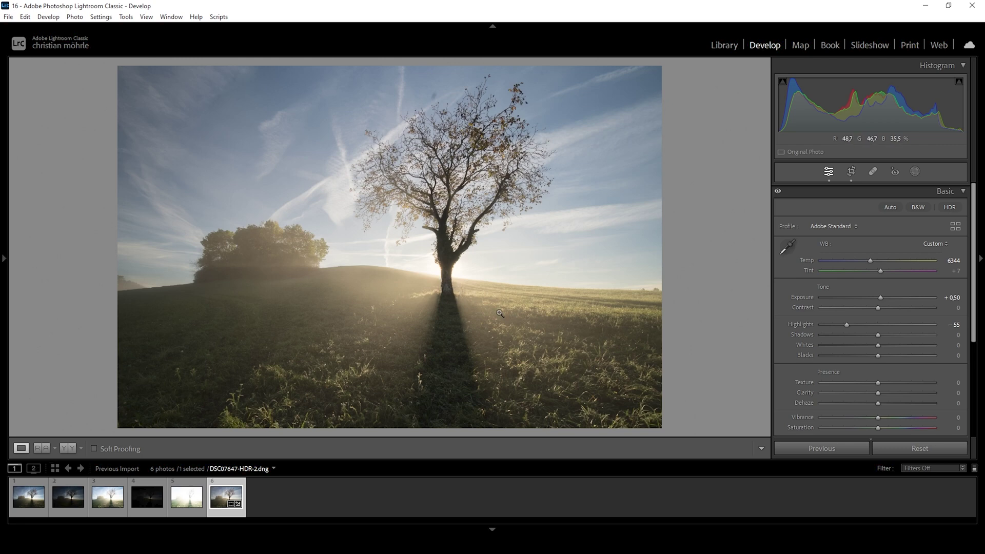
pyautogui.moveTo(881, 335); pyautogui.dragTo(912, 337)
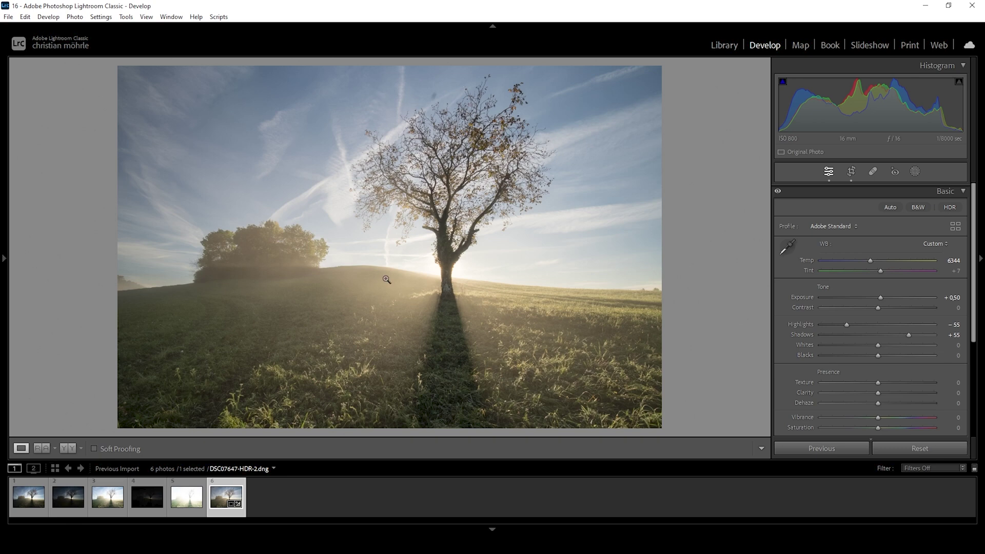
pyautogui.moveTo(881, 357); pyautogui.dragTo(887, 356)
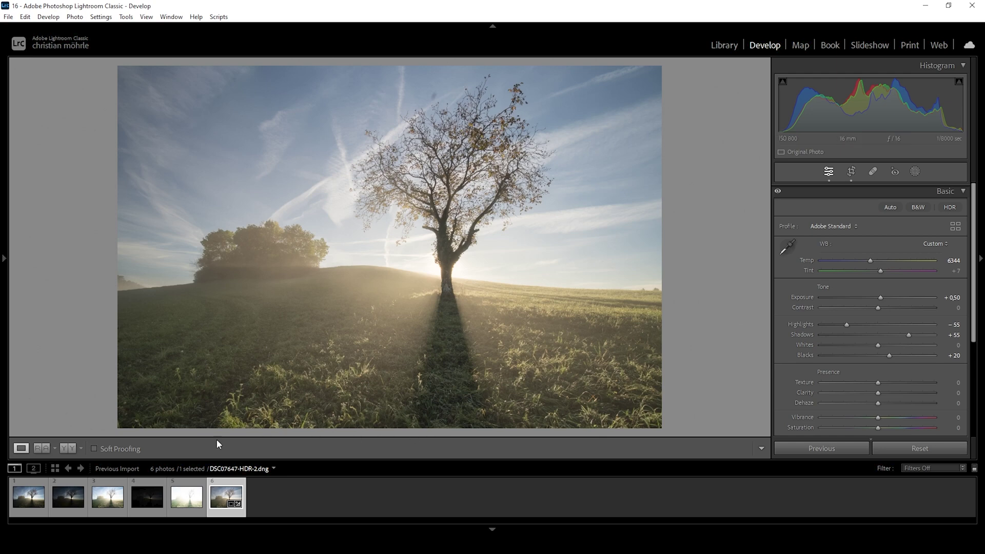
pyautogui.click(65, 449)
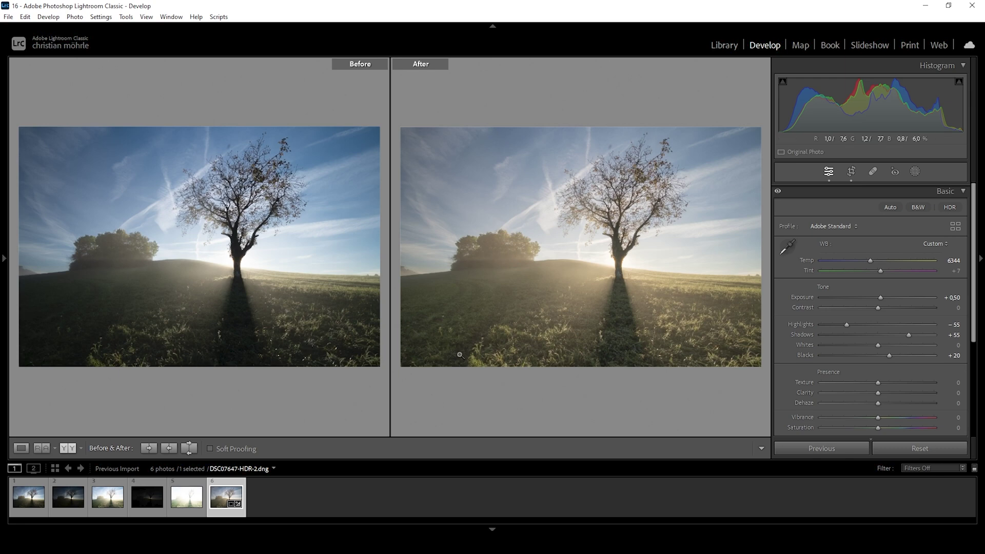
pyautogui.click(21, 448)
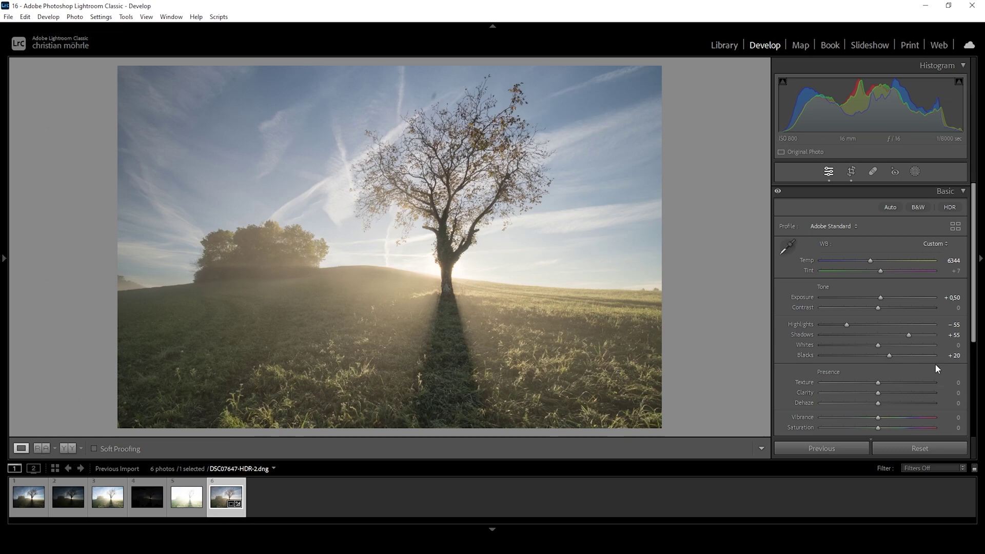
# - Set Texture to +6, Clarity to −10 and Dehaze to −4 for a soft, hazy glow
pyautogui.moveTo(878, 384); pyautogui.dragTo(880, 384)
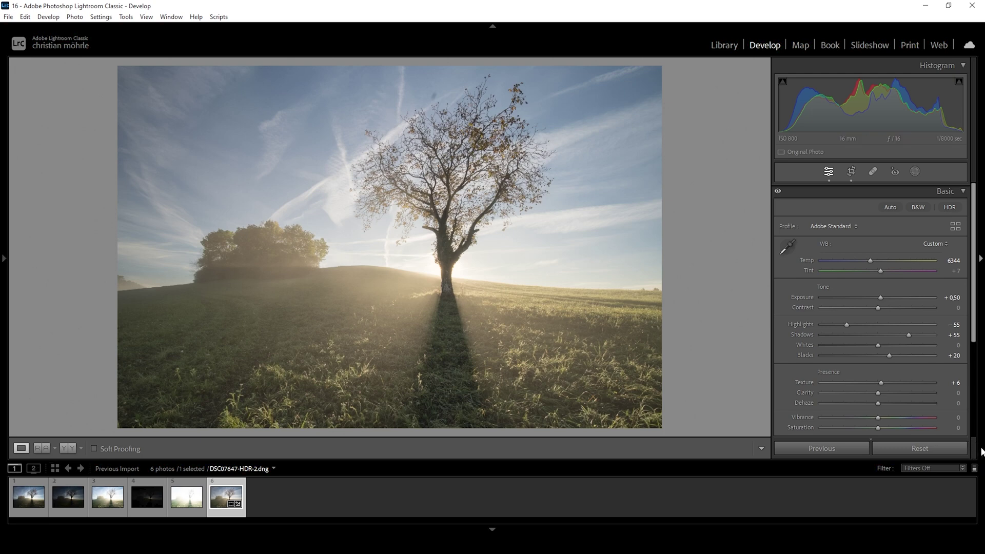
pyautogui.moveTo(878, 393); pyautogui.dragTo(873, 394)
pyautogui.moveTo(875, 404); pyautogui.dragTo(874, 405)
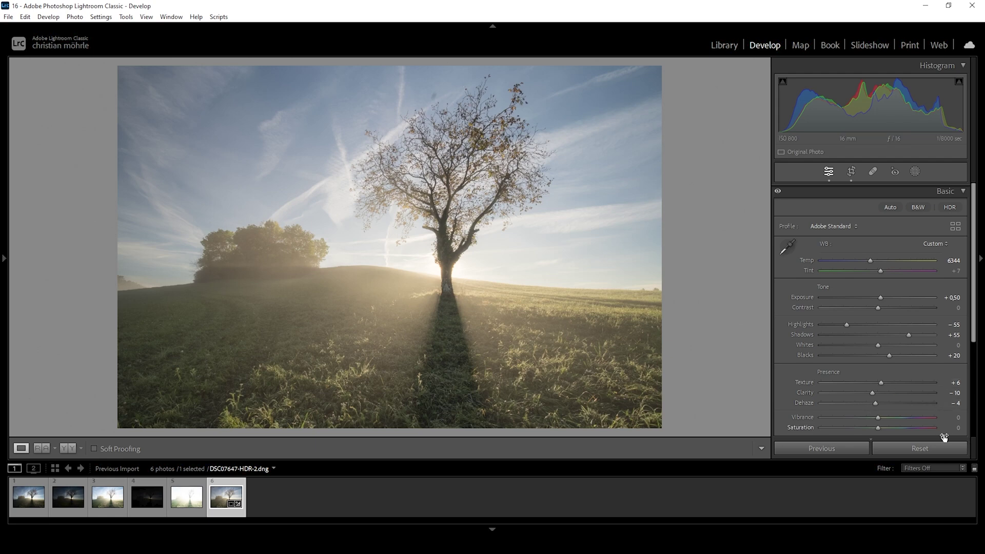
# - Set Vibrance to +24 and mask the blue sky with a color range sampled left of the tree, refined to 39
pyautogui.moveTo(879, 418); pyautogui.dragTo(893, 418)
pyautogui.click(917, 171)
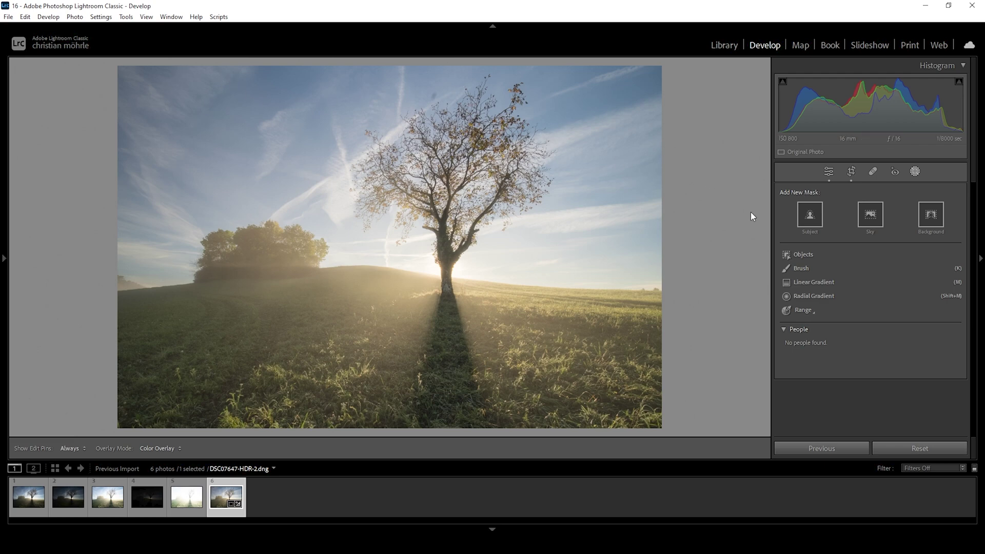
pyautogui.click(803, 310)
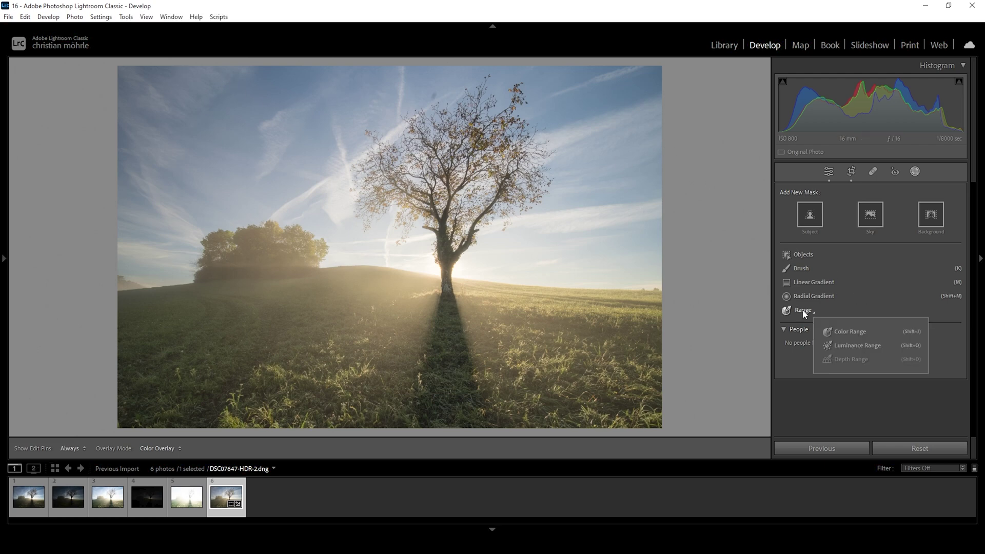
pyautogui.click(830, 332)
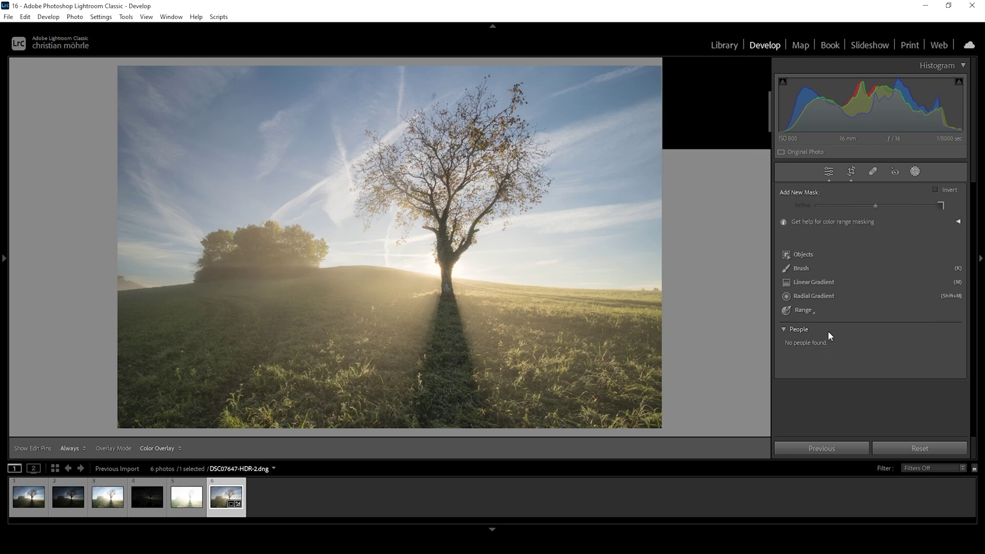
pyautogui.click(319, 124)
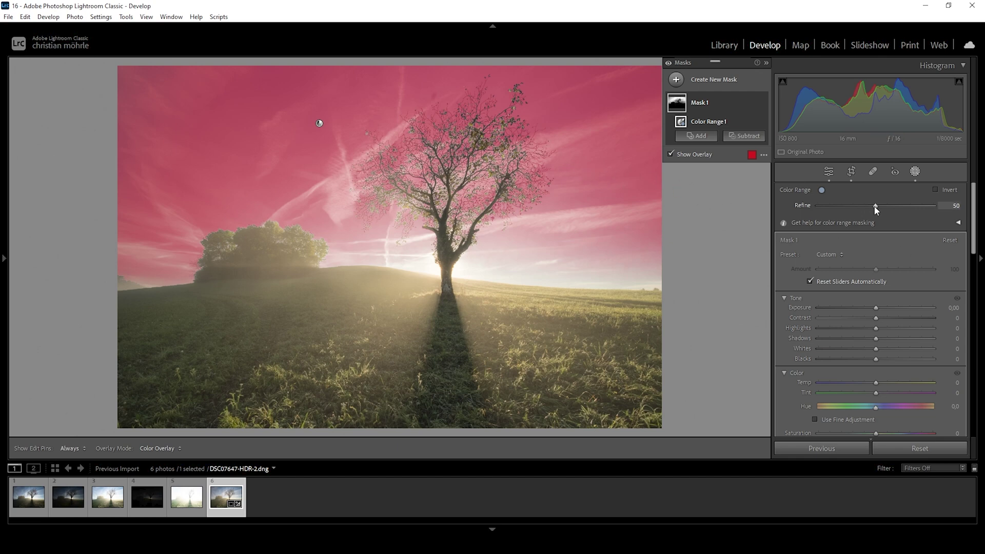
pyautogui.hotkey('shift', 'w')
pyautogui.moveTo(876, 207); pyautogui.dragTo(866, 207)
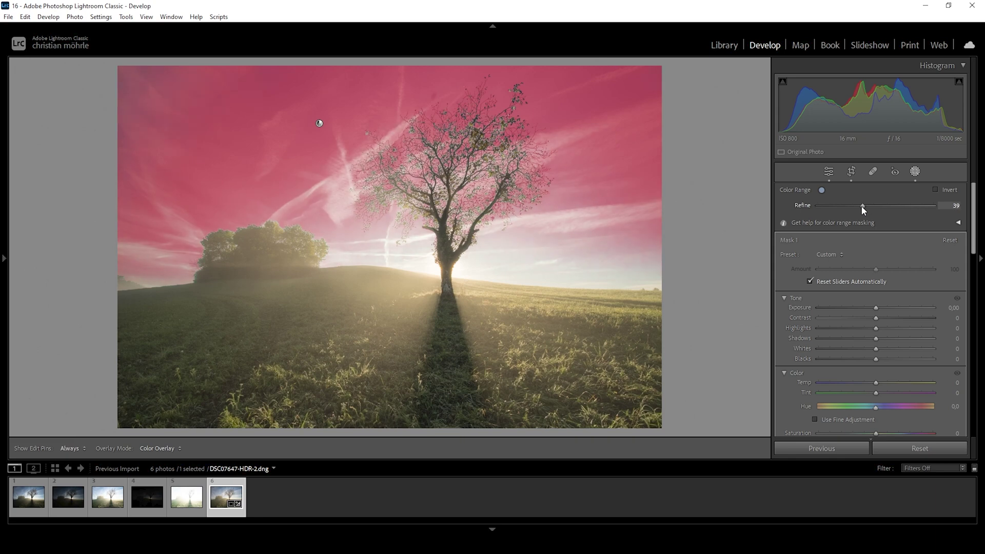
pyautogui.hotkey('shift', 'w')
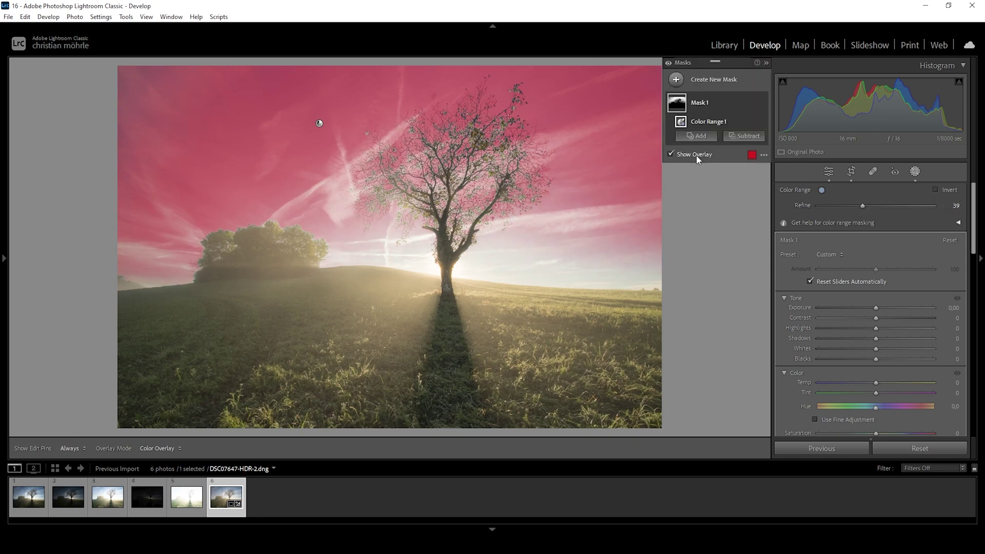
# - Subtract a linear gradient from the lower part of the sky mask and set the mask's Exposure to −0.57 and Contrast to 65
pyautogui.click(746, 137)
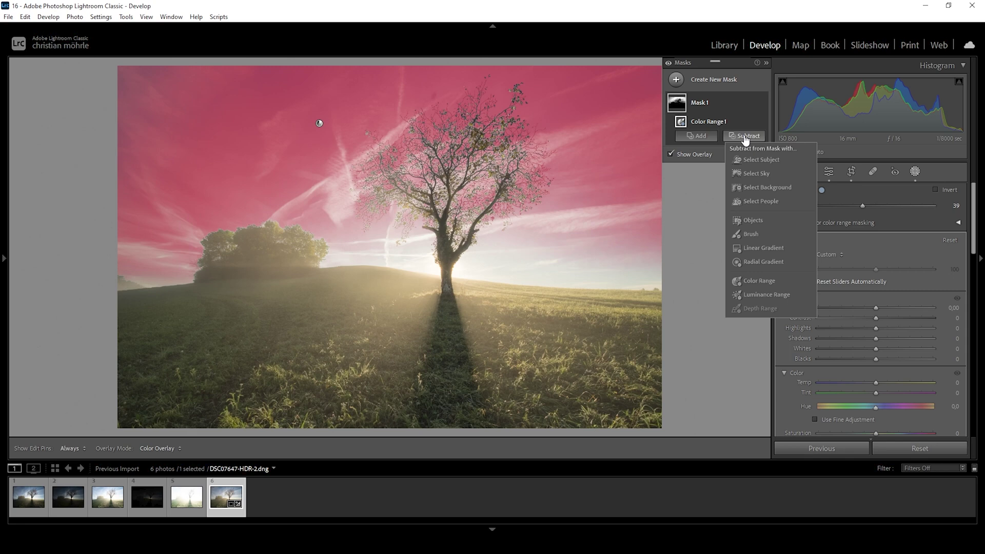
pyautogui.click(757, 252)
pyautogui.moveTo(409, 231); pyautogui.dragTo(417, 58)
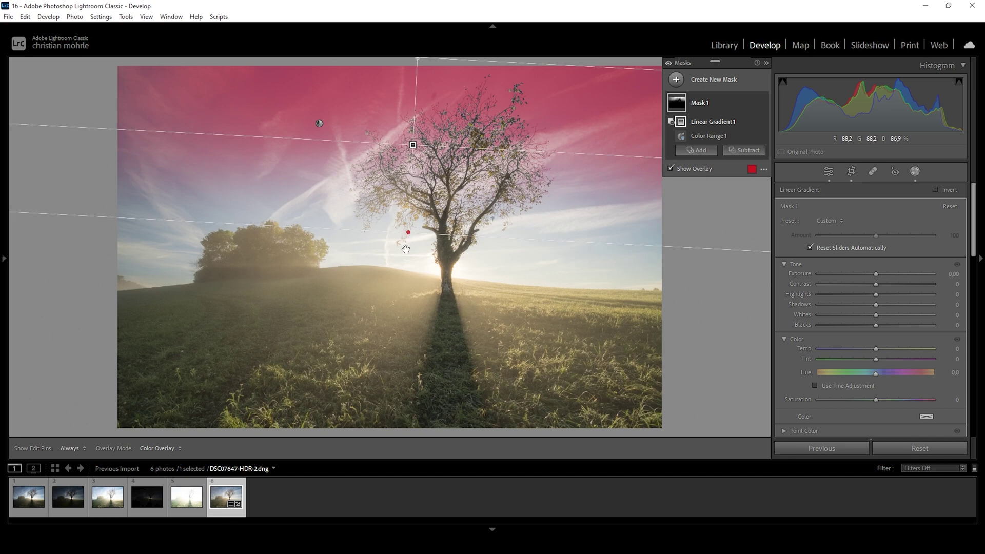
pyautogui.moveTo(405, 264); pyautogui.dragTo(405, 281)
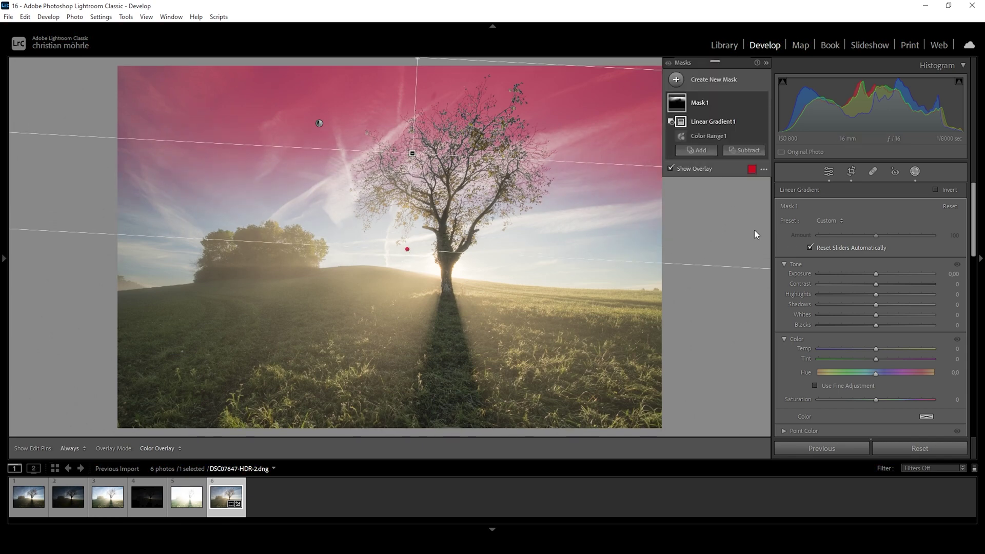
pyautogui.moveTo(876, 274); pyautogui.dragTo(867, 274)
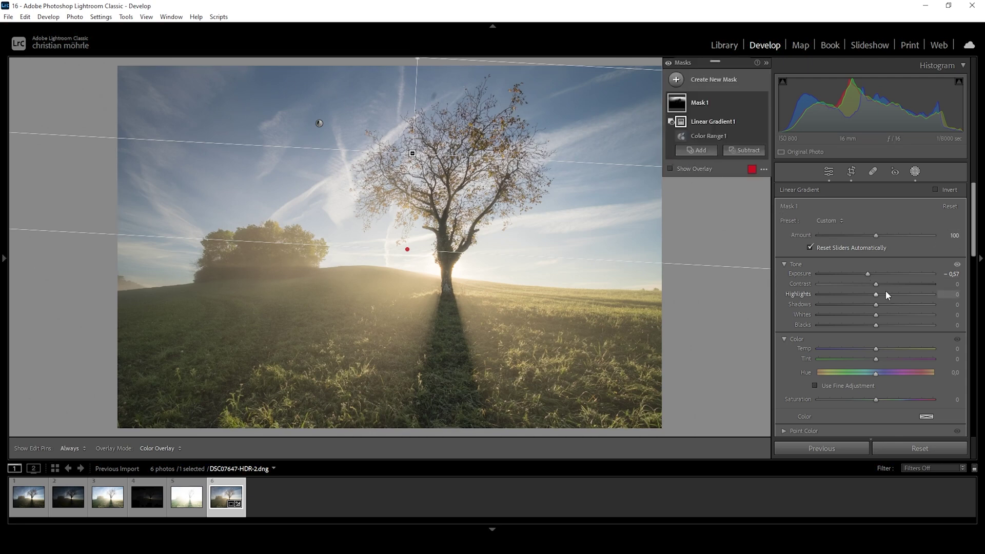
pyautogui.moveTo(877, 284); pyautogui.dragTo(915, 285)
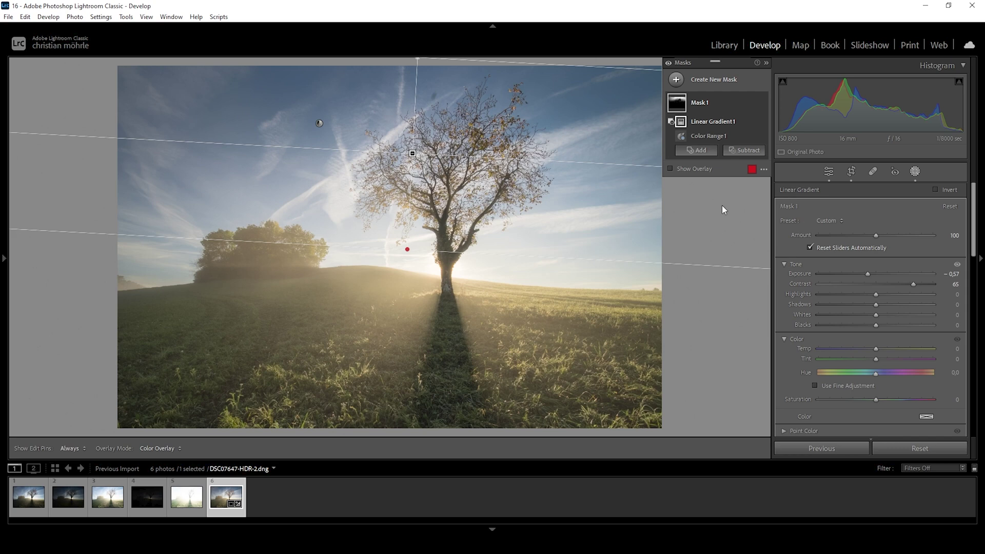
# - Add a wide oval radial gradient mask around the sun at the base of the tree trunk and set its Blacks to 42
pyautogui.click(676, 79)
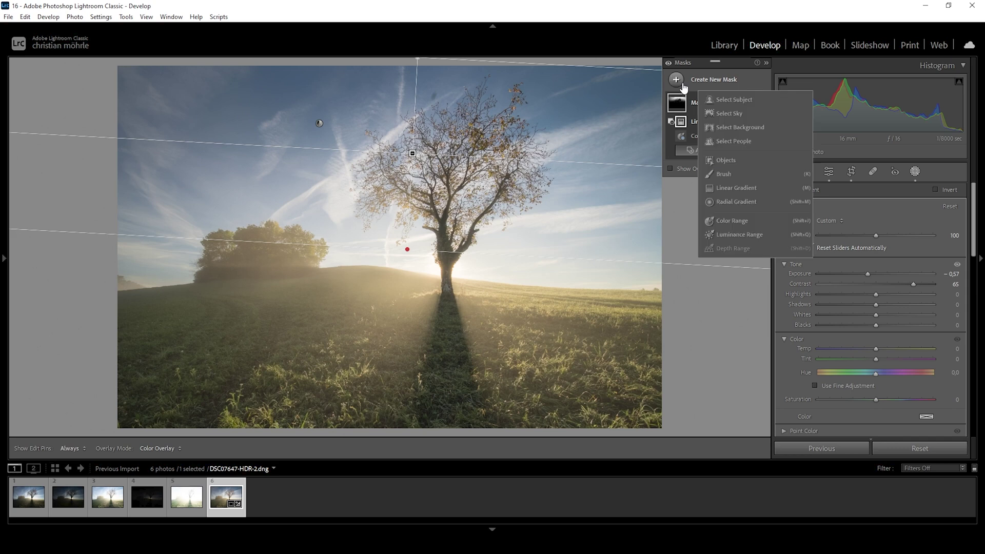
pyautogui.click(728, 203)
pyautogui.moveTo(425, 278); pyautogui.dragTo(562, 319)
pyautogui.moveTo(438, 271); pyautogui.dragTo(458, 267)
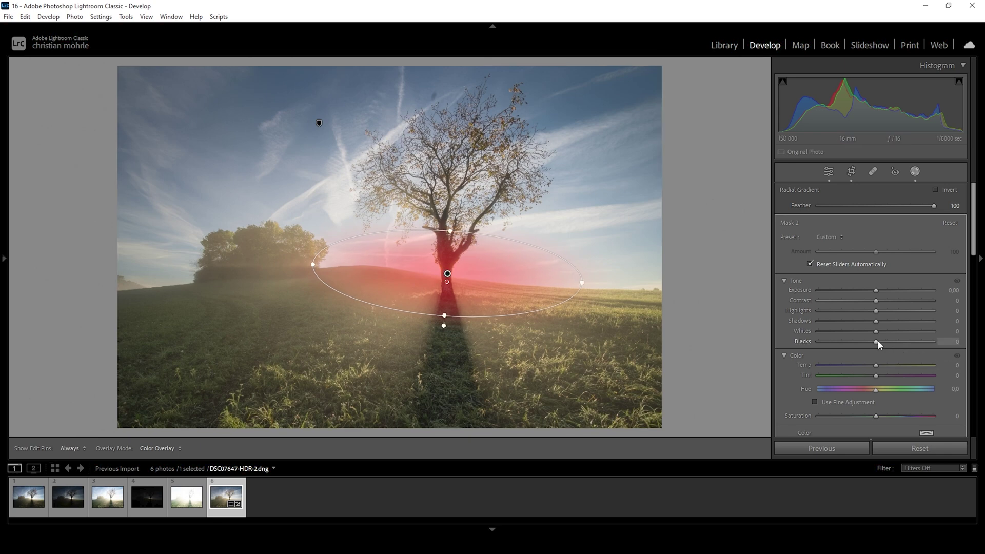
pyautogui.moveTo(878, 341); pyautogui.dragTo(900, 341)
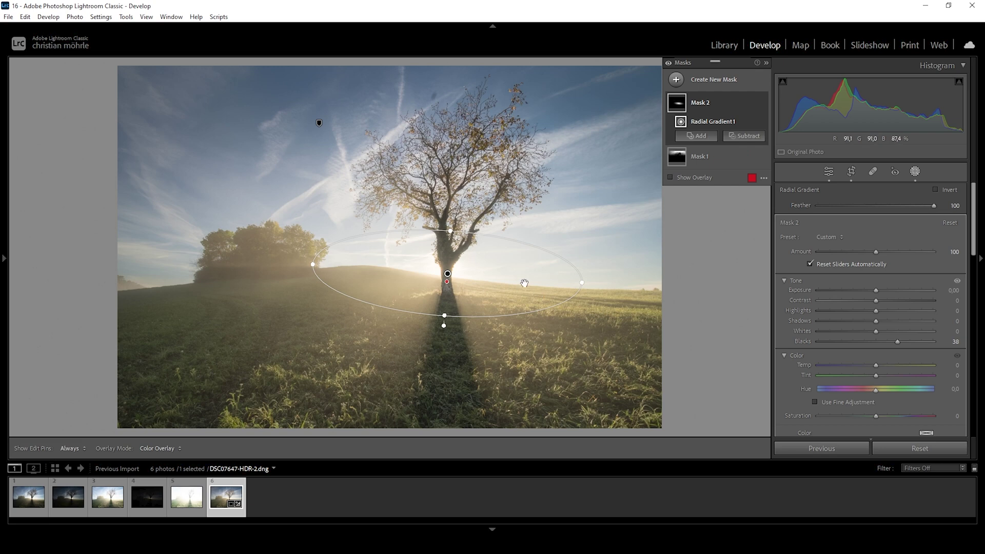
pyautogui.moveTo(898, 341); pyautogui.dragTo(901, 342)
# - Tint the radial gradient mask around the sun warm yellow with hue 46 and saturation 54%
pyautogui.scroll(-3, 883, 288)
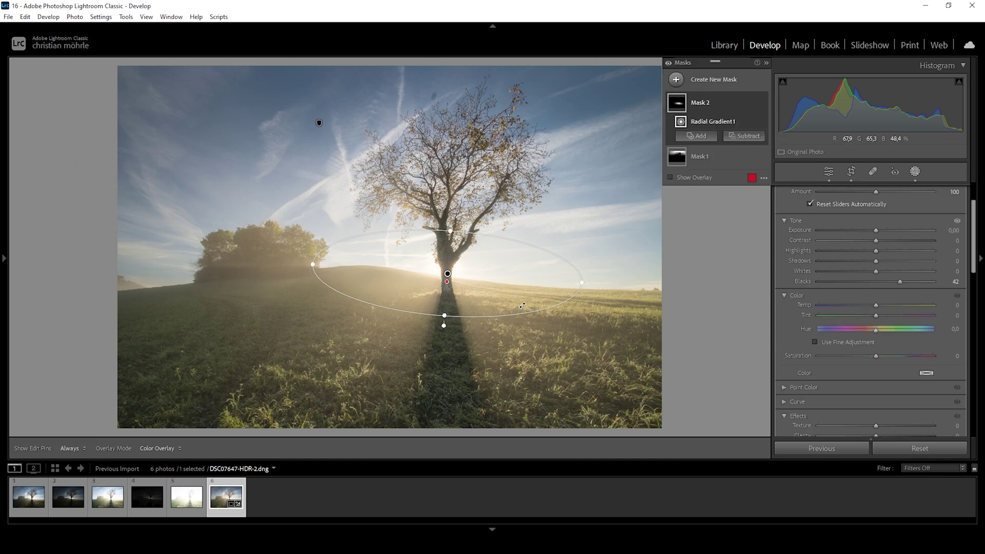
pyautogui.click(926, 373)
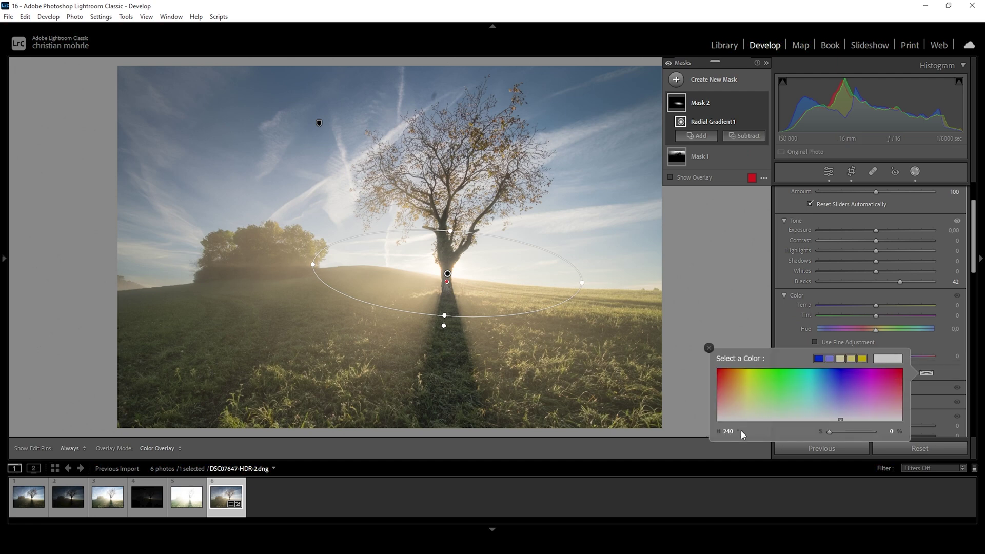
pyautogui.moveTo(733, 408); pyautogui.dragTo(741, 407)
pyautogui.moveTo(841, 433); pyautogui.dragTo(857, 432)
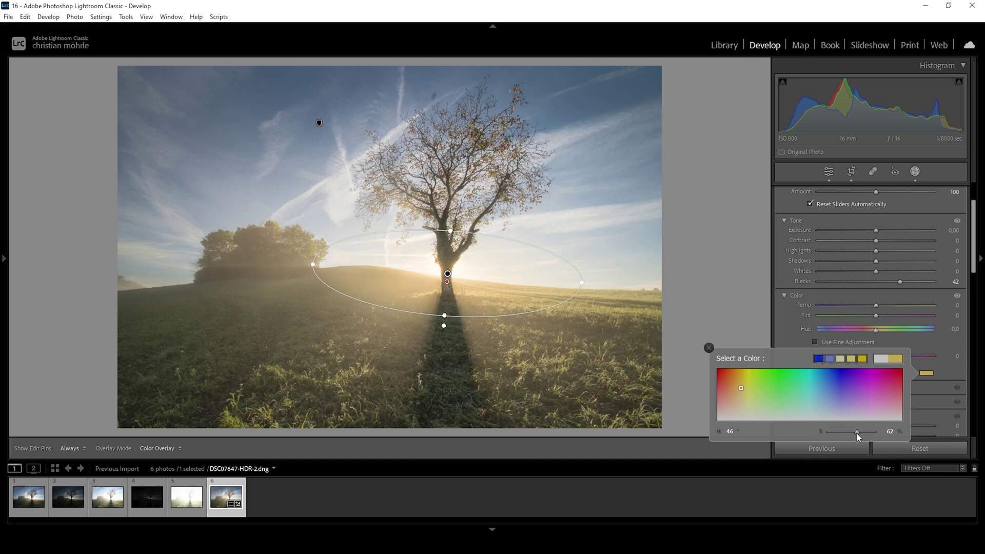
pyautogui.moveTo(857, 433); pyautogui.dragTo(857, 433)
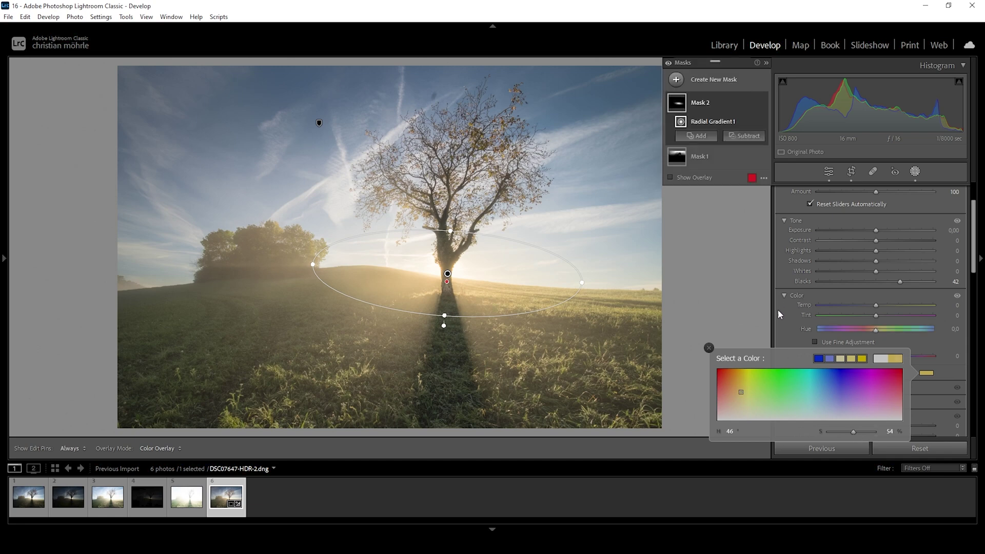
pyautogui.click(780, 311)
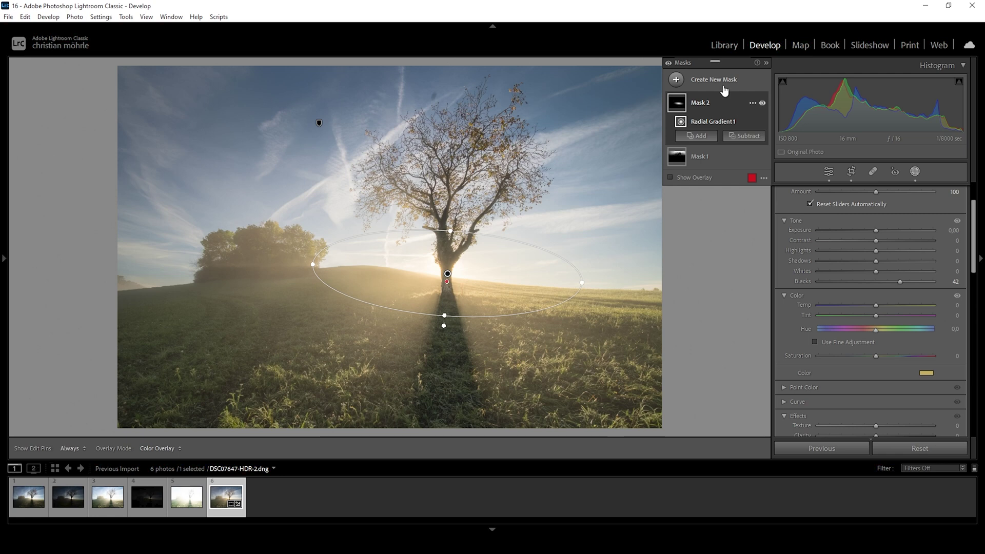
# - Compare the photo with and without its masks
pyautogui.click(668, 62)
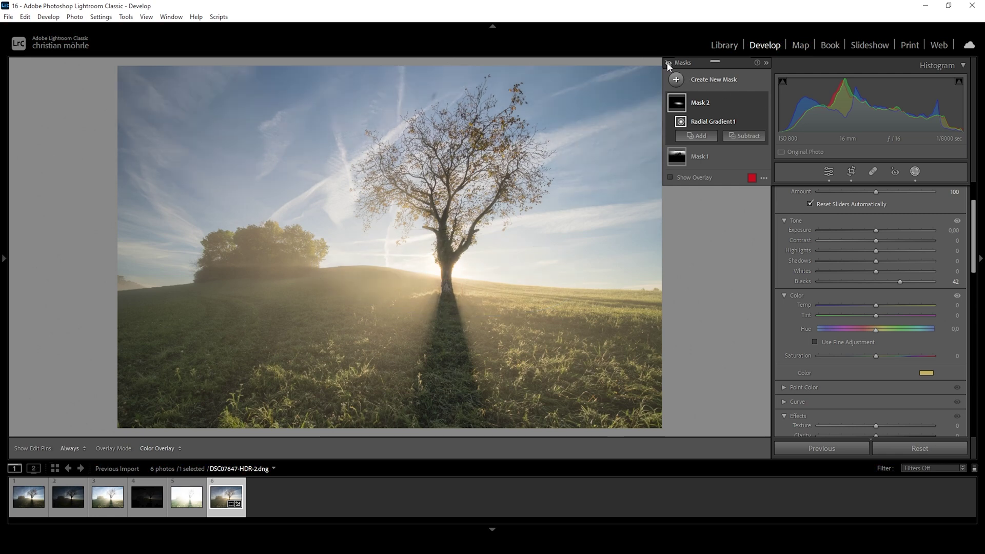
pyautogui.click(669, 62)
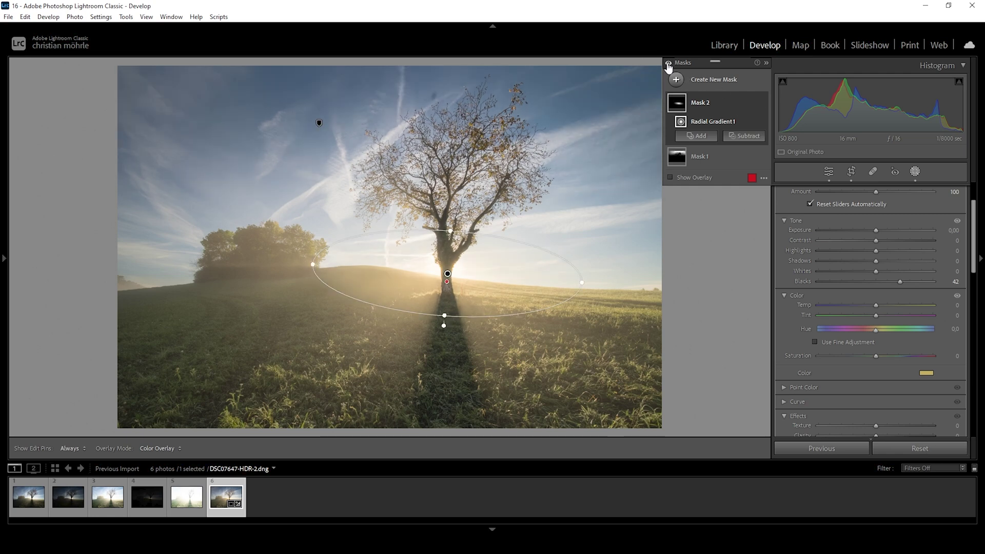
pyautogui.moveTo(680, 155)
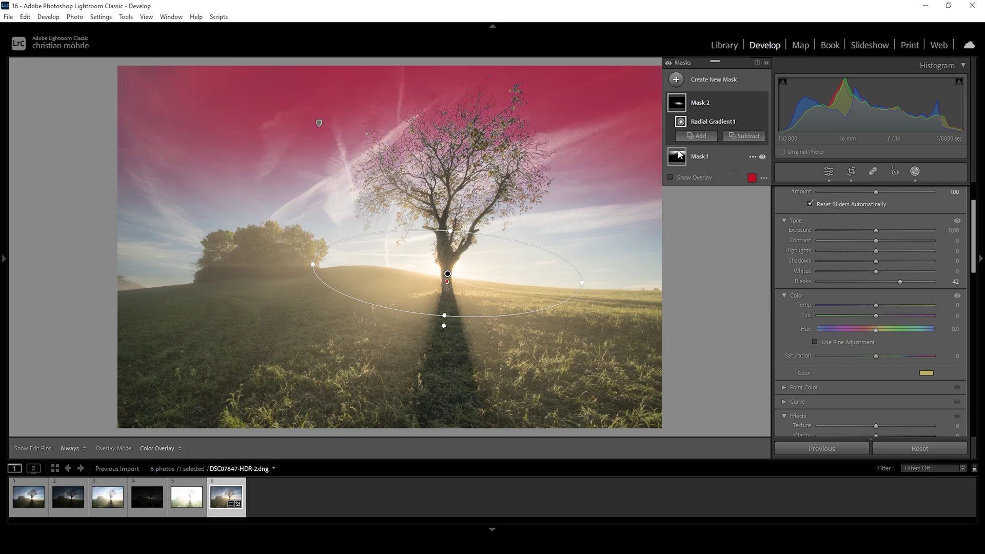
# - Raise the orange and blue saturation and slightly lower the blue luminance in the Color Mixer
pyautogui.click(830, 173)
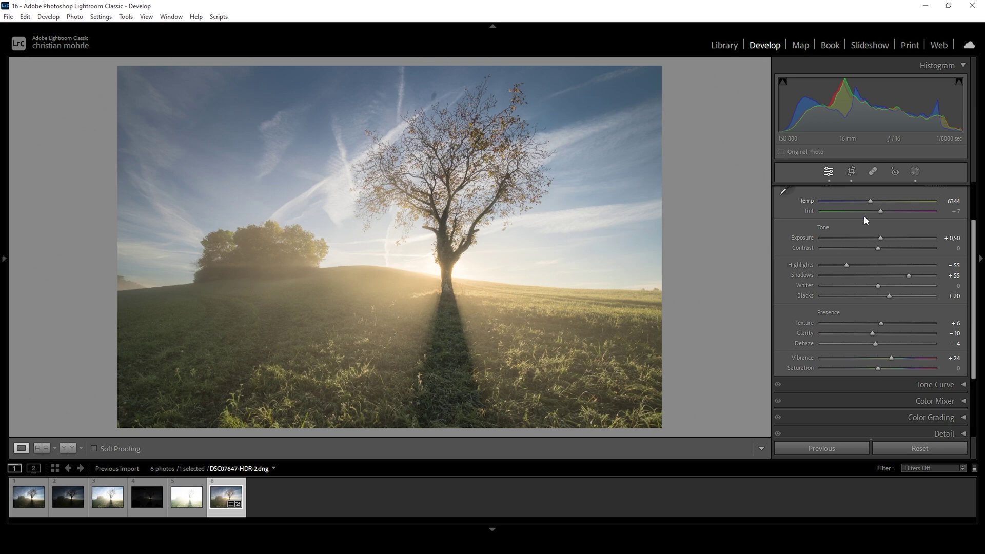
pyautogui.click(883, 192)
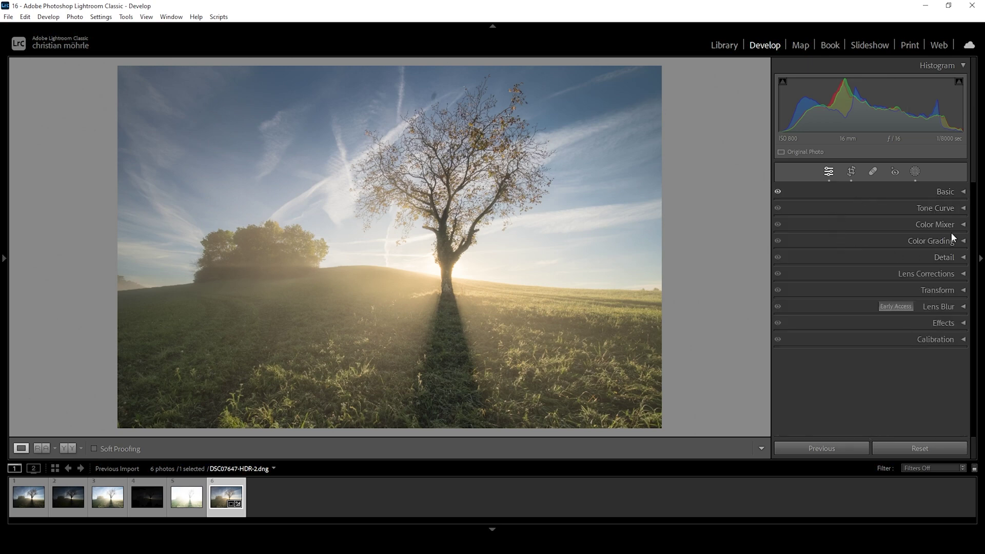
pyautogui.click(964, 226)
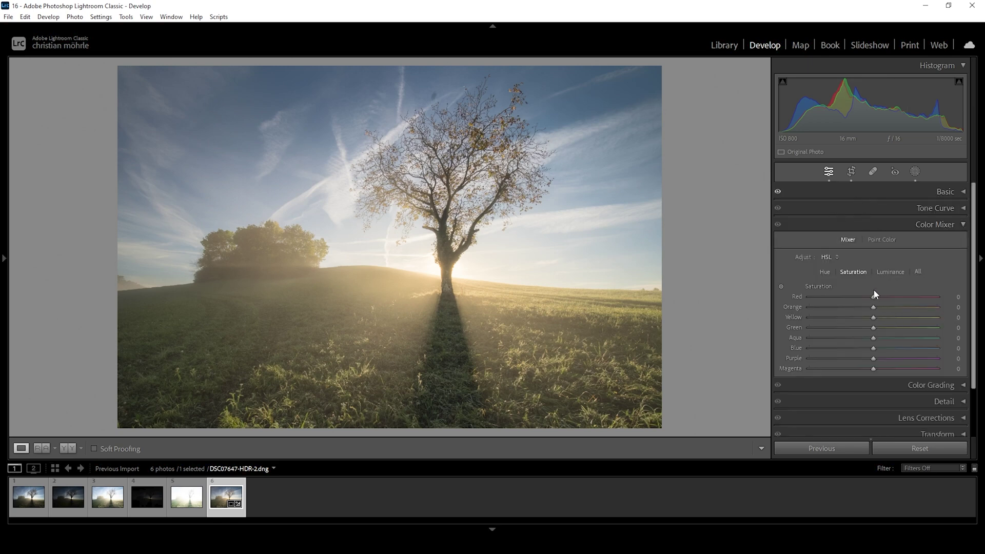
pyautogui.moveTo(872, 307); pyautogui.dragTo(884, 350)
pyautogui.moveTo(883, 350); pyautogui.dragTo(887, 352)
pyautogui.click(895, 270)
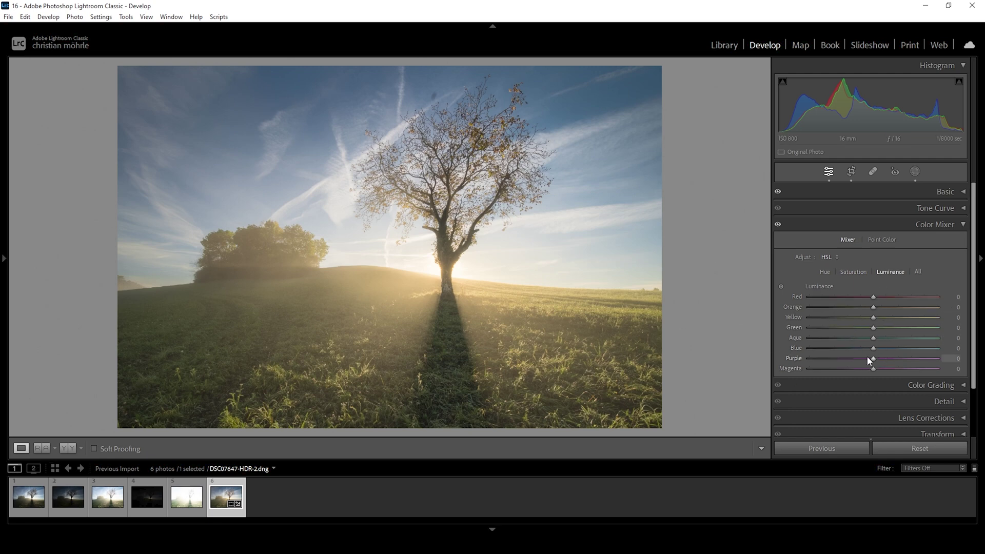
pyautogui.moveTo(874, 349); pyautogui.dragTo(866, 350)
pyautogui.click(960, 225)
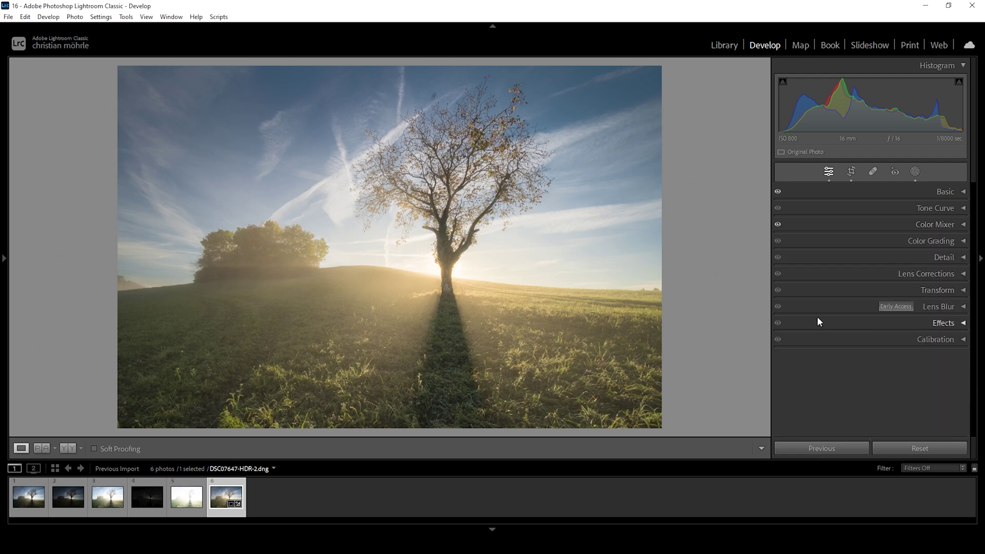
# - Color grade the highlights with hue 36 and saturation 9 for a warm tone
pyautogui.click(963, 242)
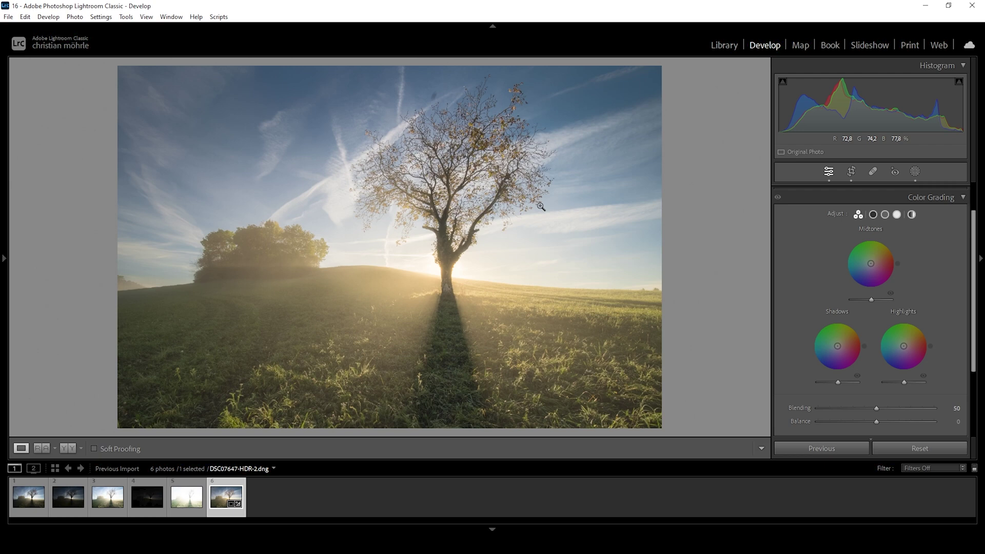
pyautogui.click(898, 215)
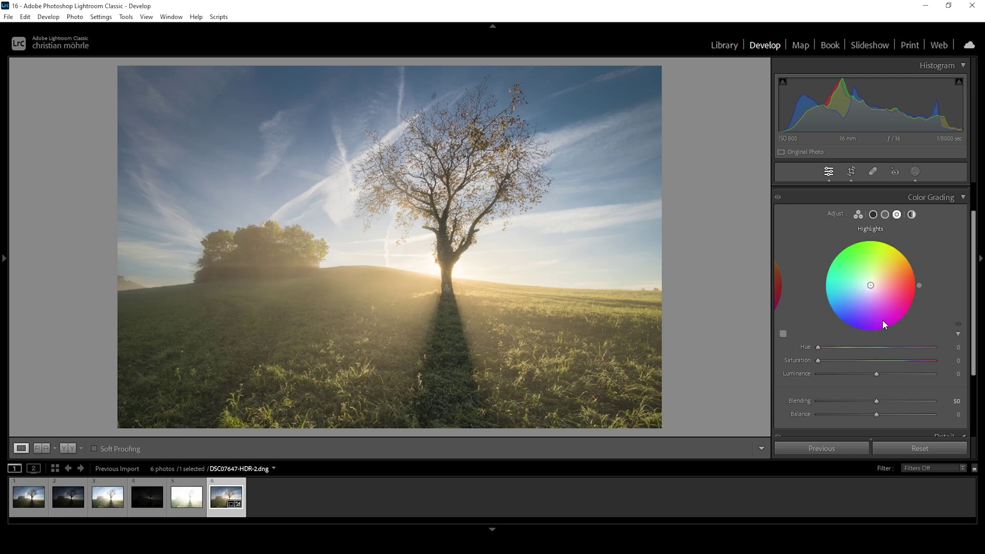
pyautogui.moveTo(819, 348)
pyautogui.mouseDown()
pyautogui.moveTo(830, 348)
pyautogui.moveTo(821, 360)
pyautogui.moveTo(854, 363)
pyautogui.mouseUp()
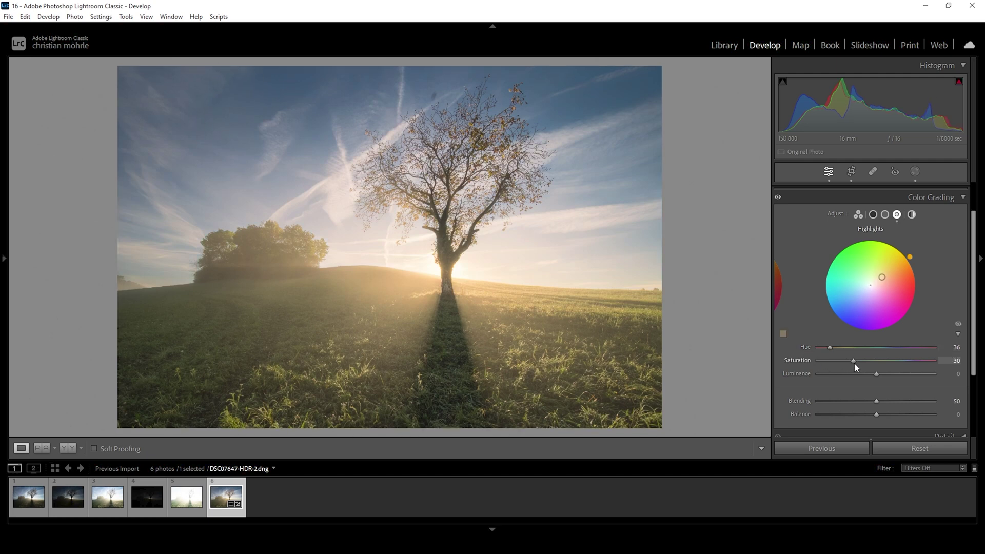
pyautogui.moveTo(855, 363); pyautogui.dragTo(856, 362)
pyautogui.moveTo(856, 363); pyautogui.dragTo(830, 360)
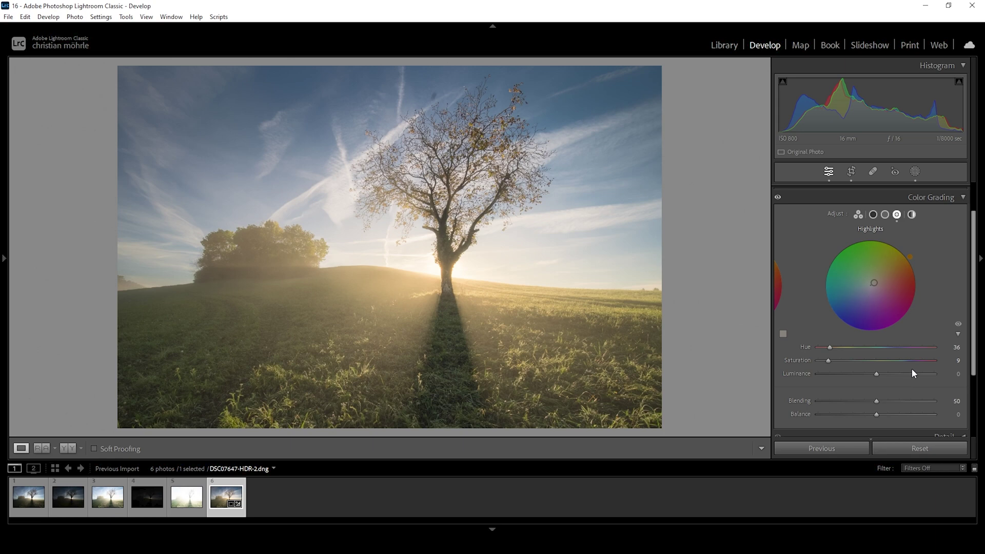
pyautogui.click(964, 197)
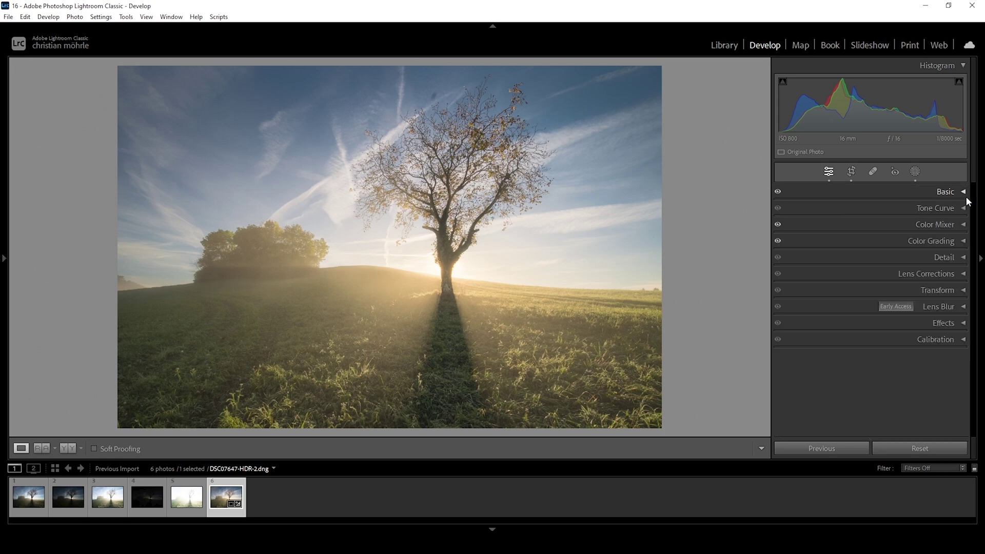
# - Set the Blue Primary calibration to hue −15 and saturation +45
pyautogui.click(947, 341)
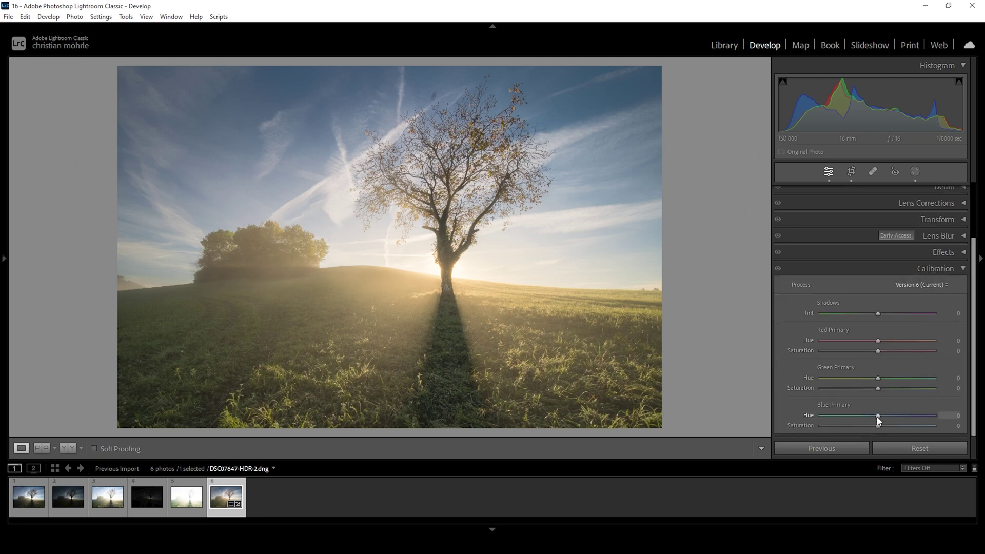
pyautogui.moveTo(879, 420); pyautogui.dragTo(905, 426)
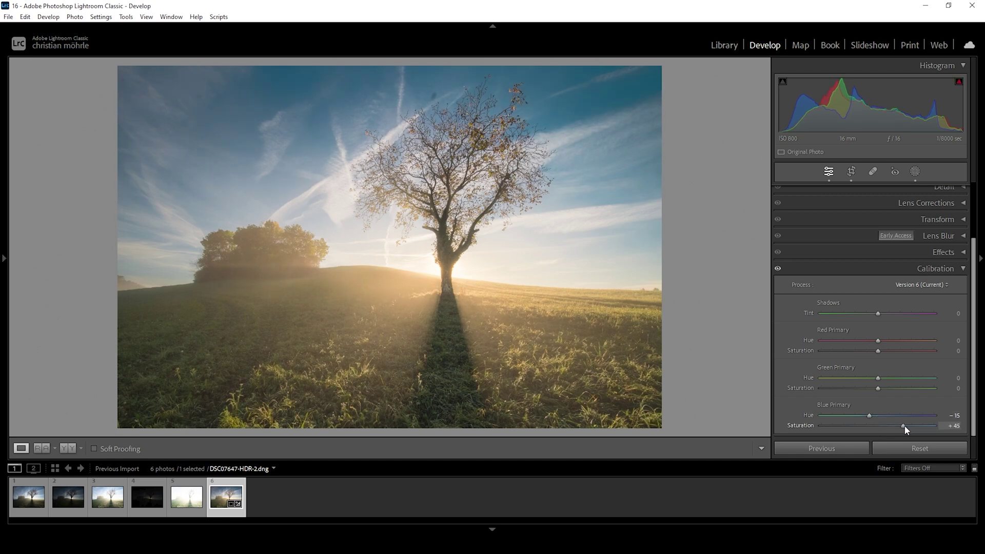
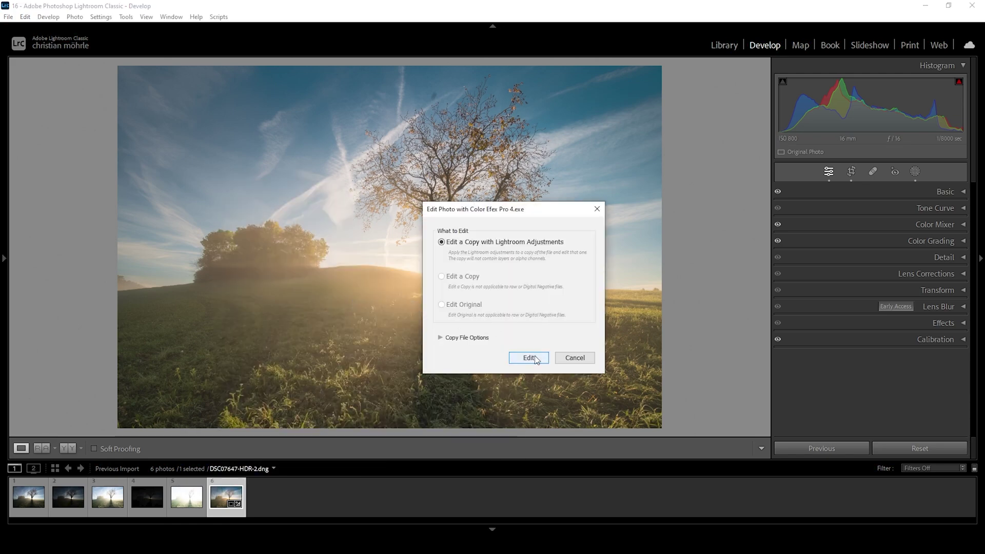
# - Open a copy with the Lightroom adjustments in Color Efex Pro 4 and apply the Pro Contrast filter
pyautogui.click(530, 358)
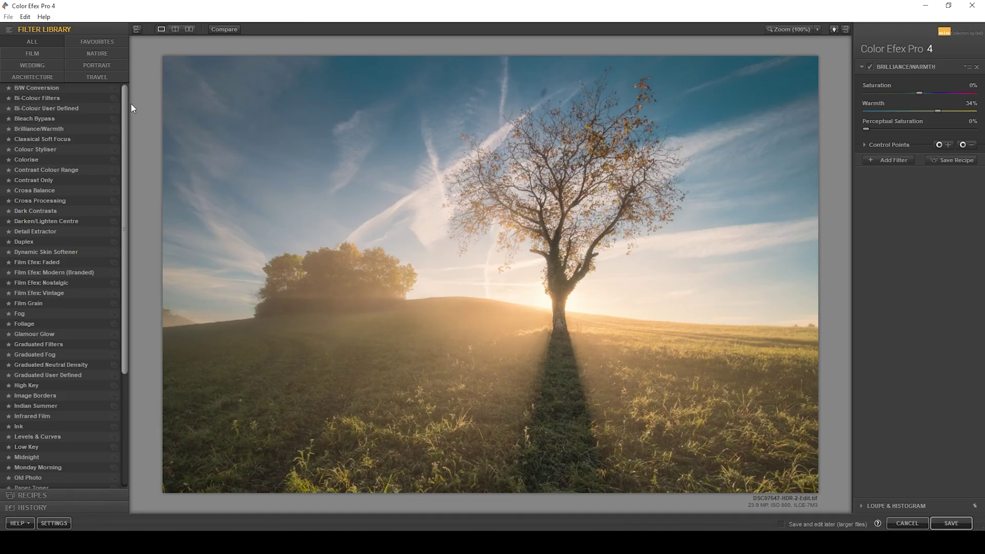
pyautogui.moveTo(125, 100); pyautogui.dragTo(144, 265)
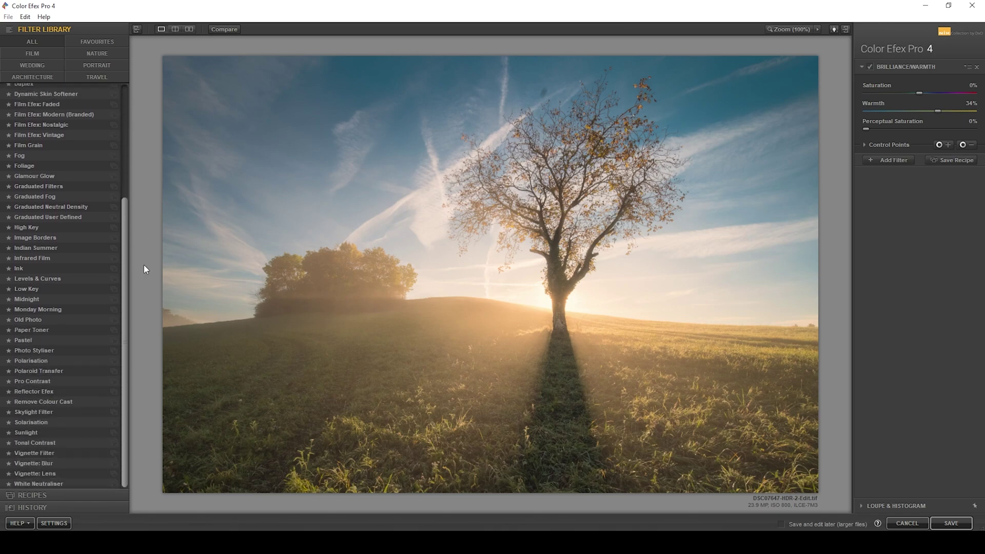
pyautogui.click(58, 382)
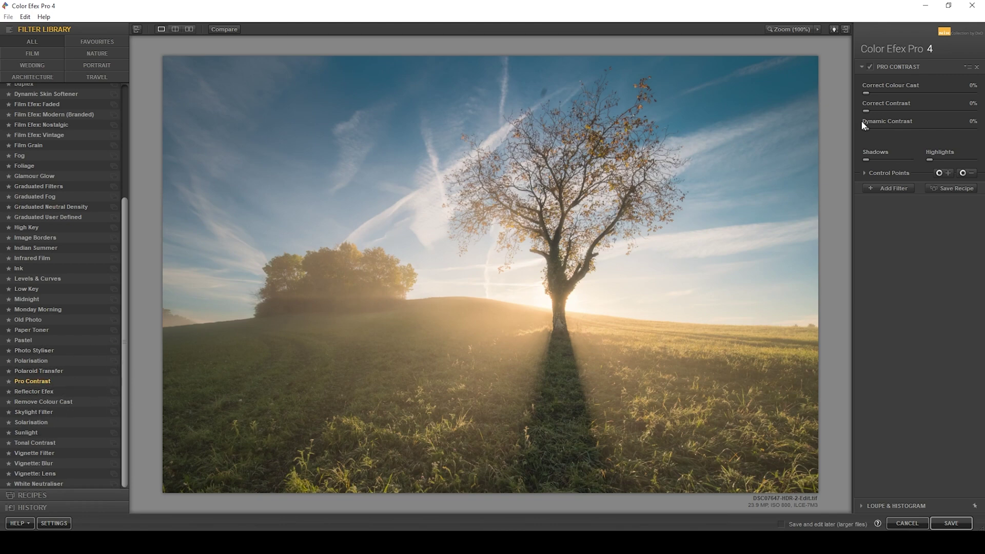
# - Raise the Pro Contrast filter's Correct Contrast slightly, checking the photo with and without the filter
pyautogui.moveTo(867, 112); pyautogui.dragTo(870, 112)
pyautogui.click(871, 67)
pyautogui.click(871, 66)
pyautogui.moveTo(874, 111); pyautogui.dragTo(881, 110)
# - Add a Polarisation filter as a second filter and set its strength to 76%
pyautogui.click(883, 189)
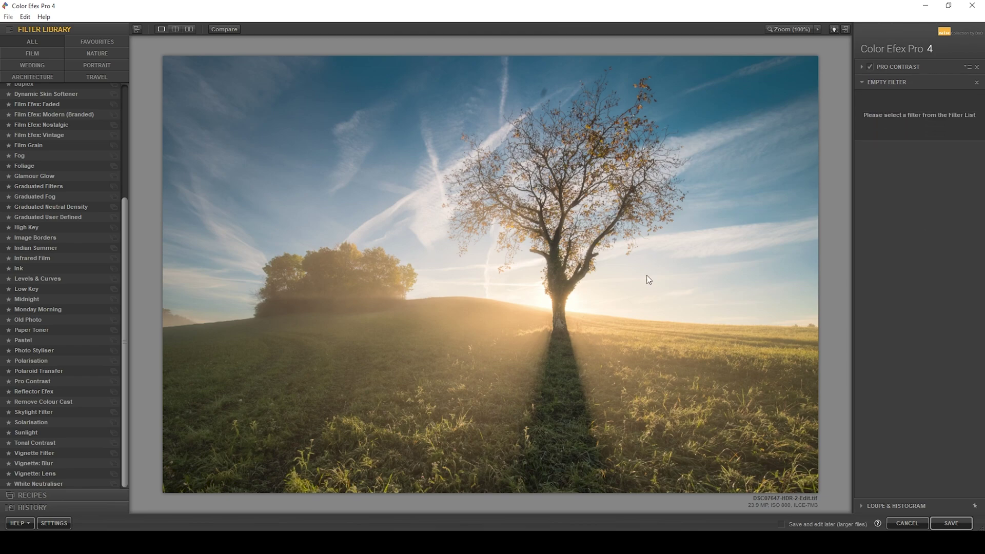
pyautogui.click(48, 364)
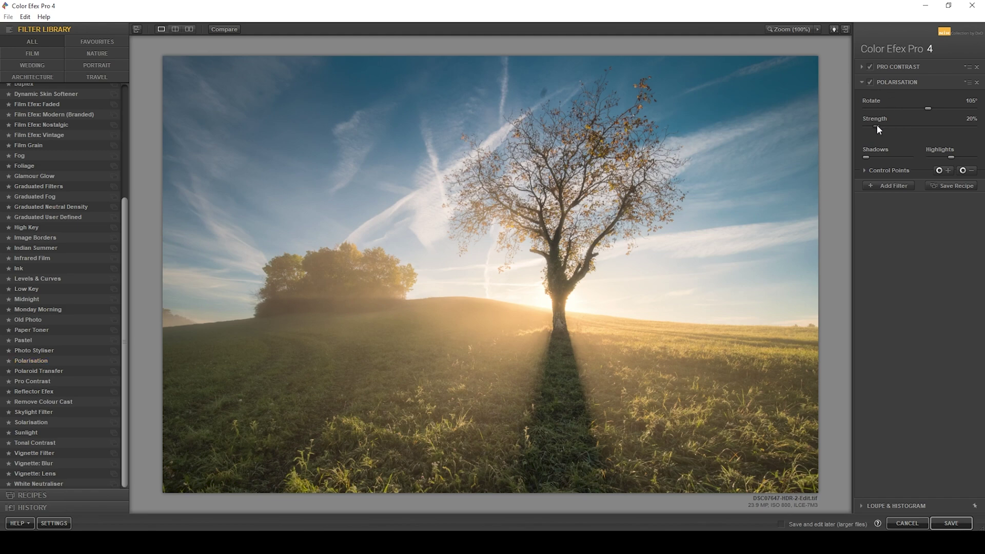
pyautogui.moveTo(890, 126); pyautogui.dragTo(909, 127)
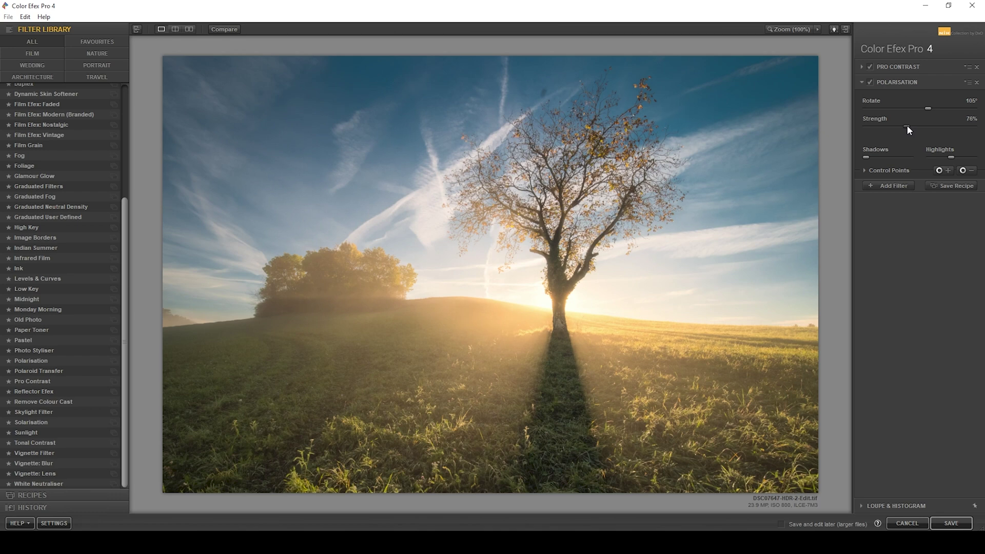
# - Compare the photo with and without the Polarisation filter and save the filtered copy
pyautogui.click(871, 81)
pyautogui.click(871, 82)
pyautogui.click(870, 81)
pyautogui.click(871, 82)
pyautogui.click(871, 81)
pyautogui.click(871, 81)
pyautogui.click(944, 523)
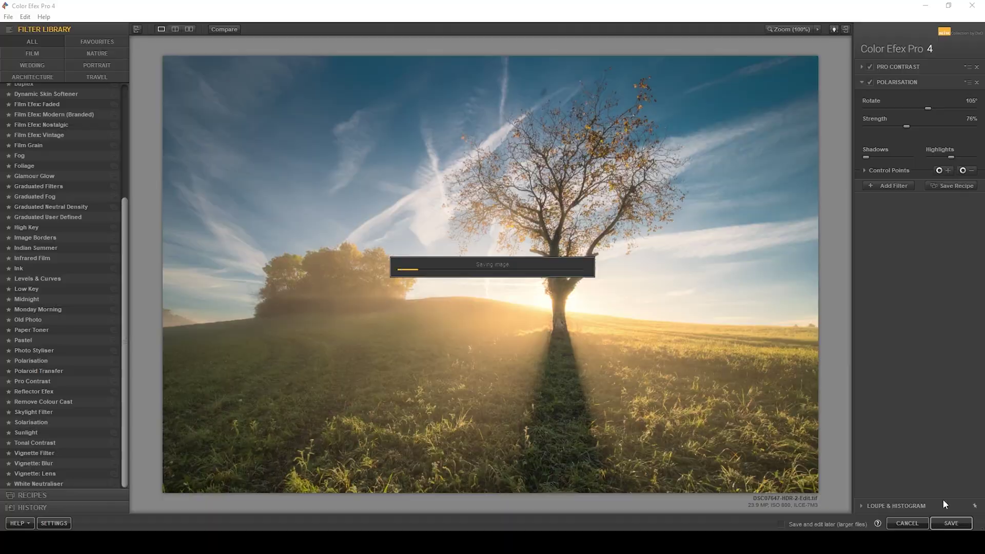